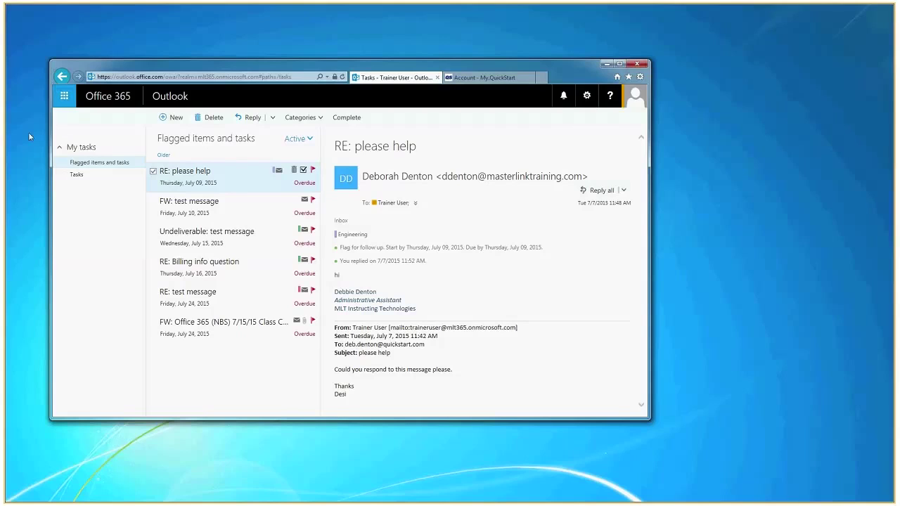
Maximize the browser window and switch from Tasks to the Mail inbox
{"action": "left_click", "coordinate": [620, 65]}
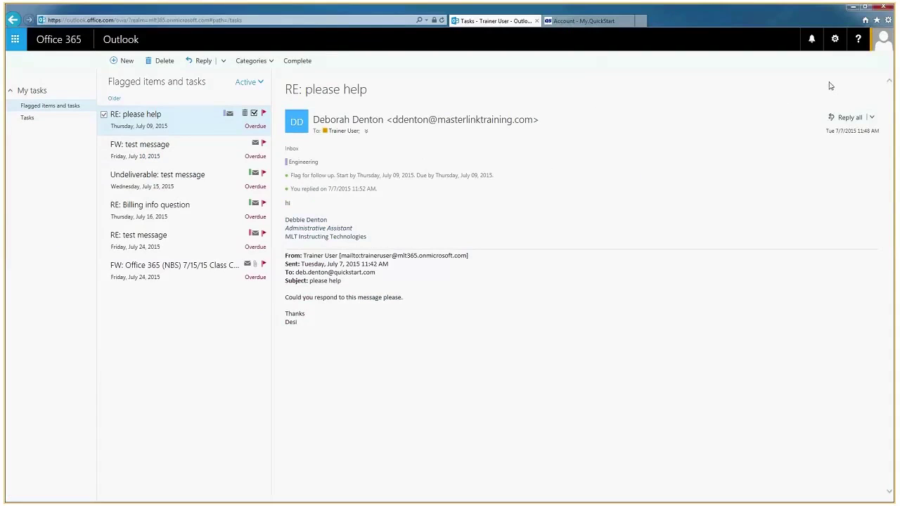
{"action": "left_click", "coordinate": [835, 41]}
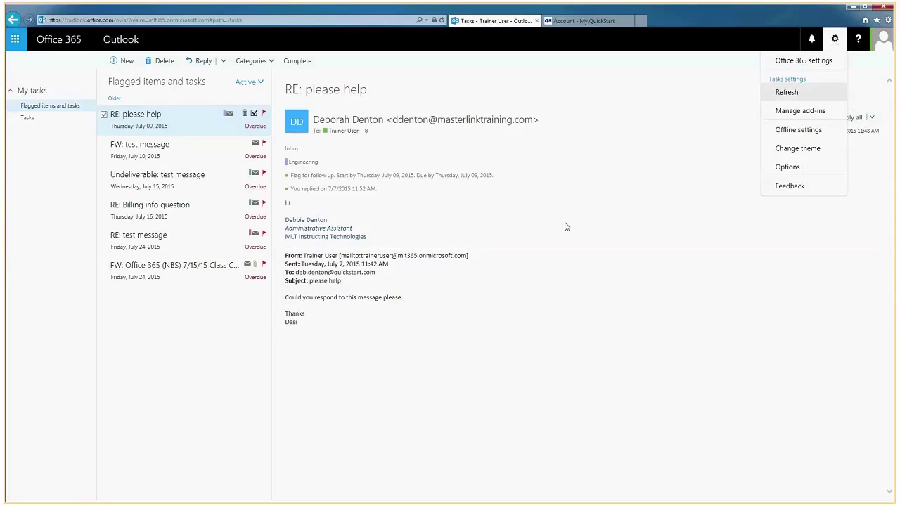
{"action": "left_click", "coordinate": [13, 40]}
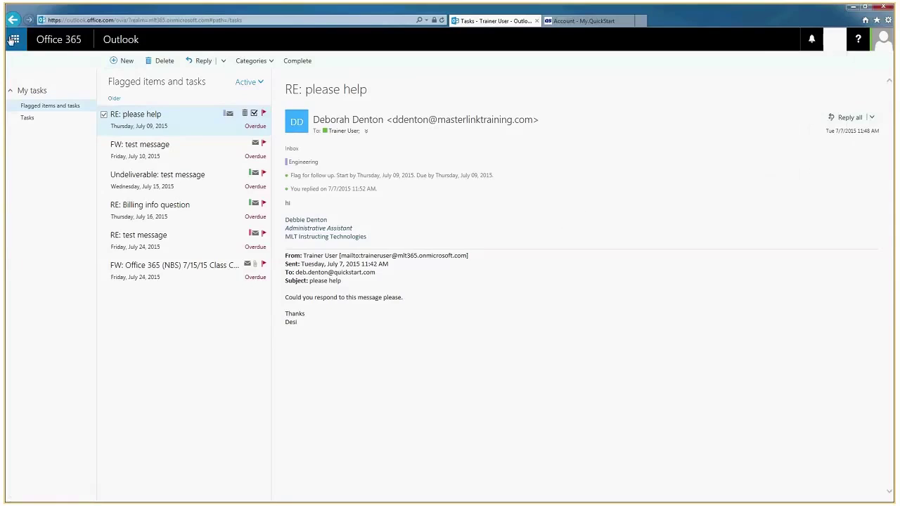
{"action": "left_click", "coordinate": [14, 40]}
{"action": "left_click", "coordinate": [39, 93]}
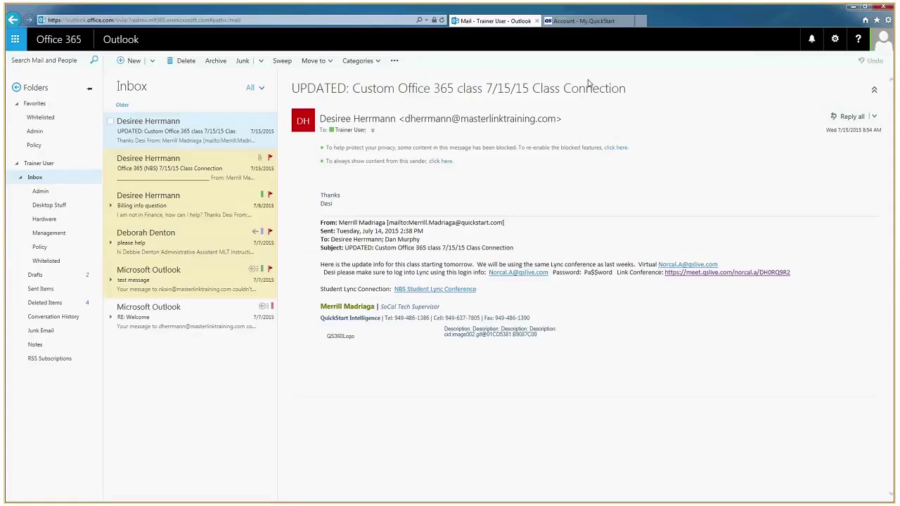
Review the automatic replies settings for the mailbox and leave them without saving changes
{"action": "left_click", "coordinate": [835, 40]}
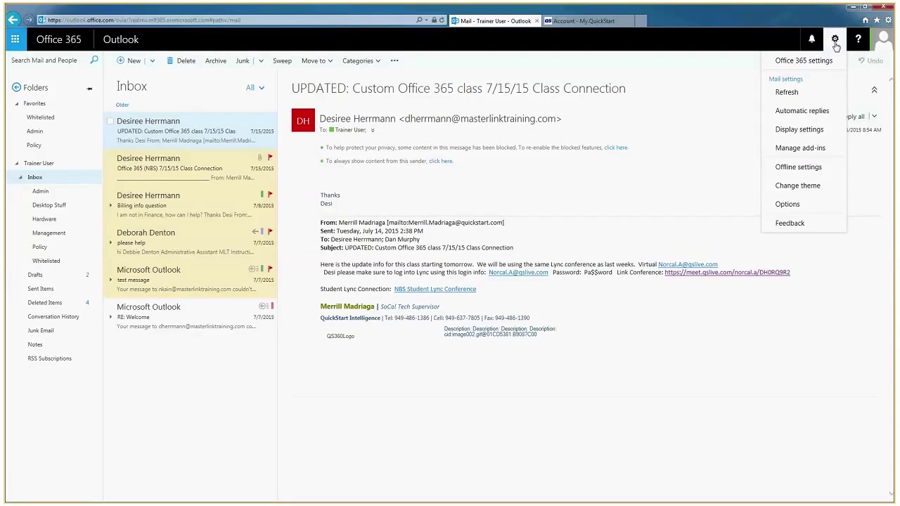
{"action": "left_click", "coordinate": [789, 114]}
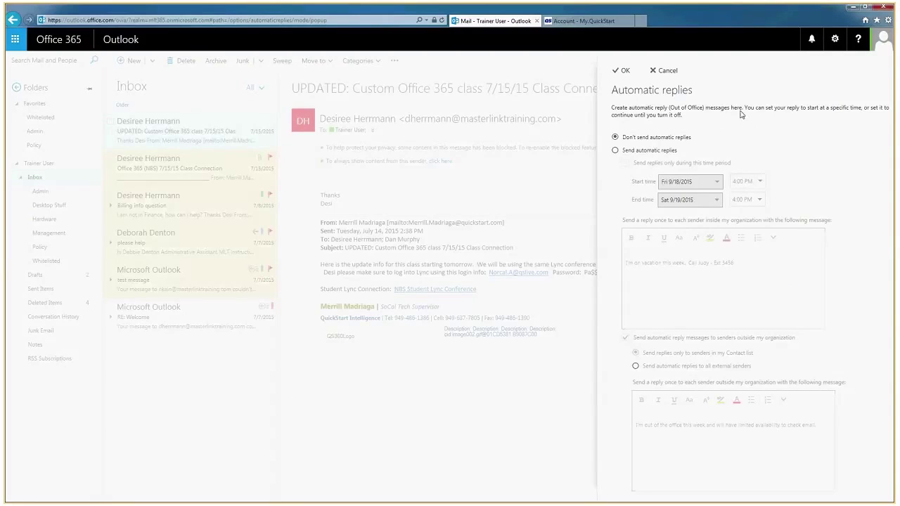
{"action": "left_click", "coordinate": [666, 73]}
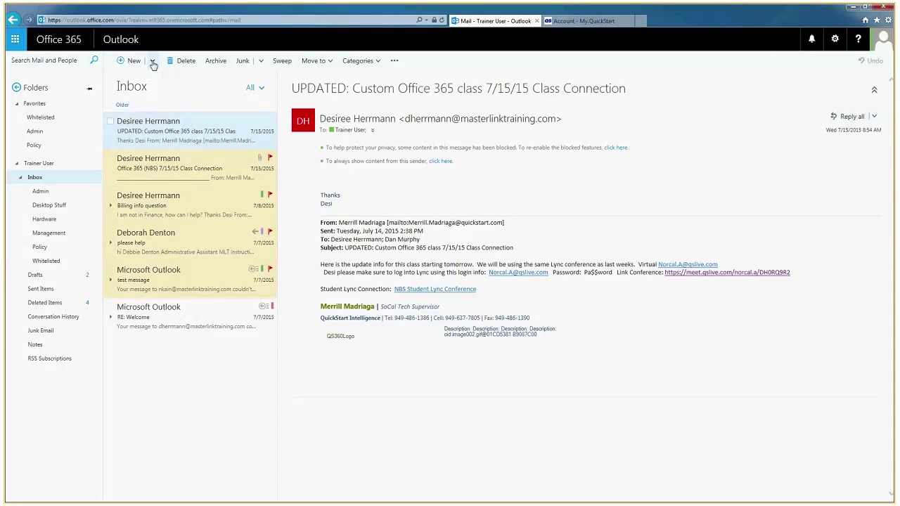
Look over the available destinations for moving the selected inbox message
{"action": "left_click", "coordinate": [330, 61]}
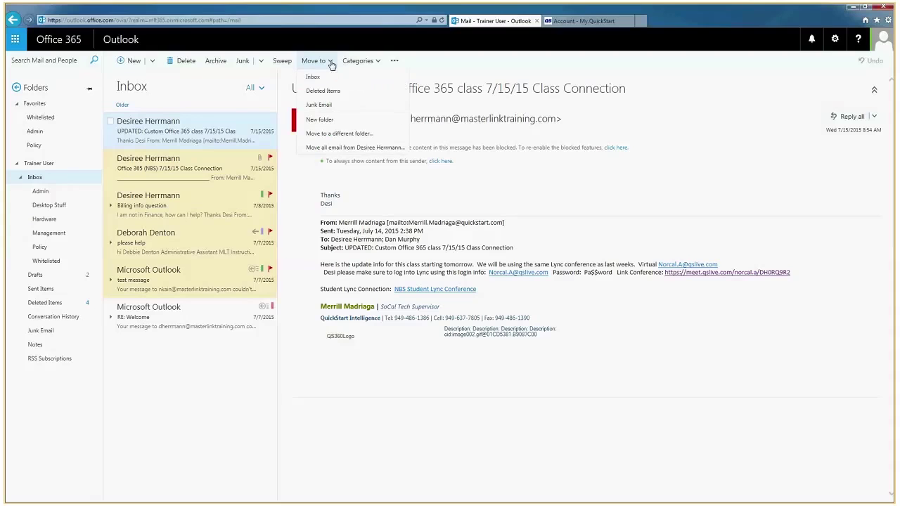
{"action": "left_click", "coordinate": [331, 62]}
{"action": "left_click", "coordinate": [330, 62]}
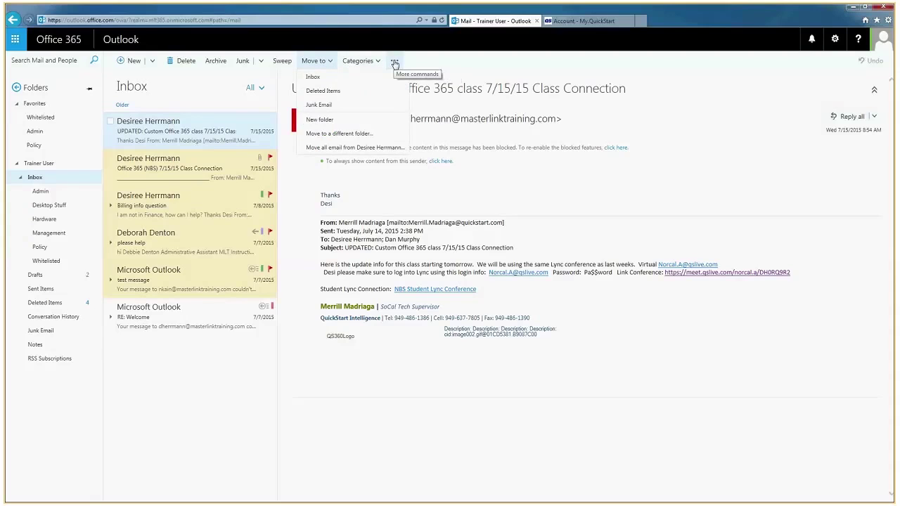
Examine the new inbox rule form for the selected message and cancel it without creating a rule
{"action": "left_click", "coordinate": [395, 62]}
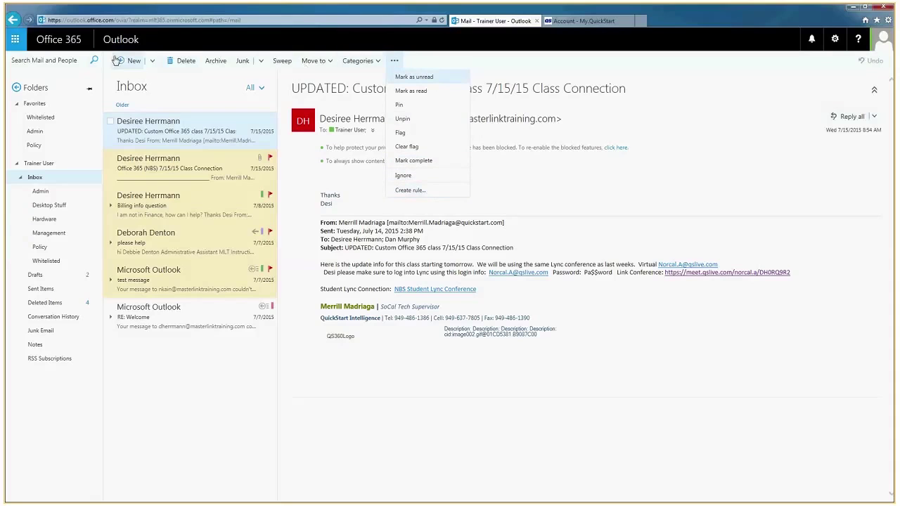
{"action": "left_click", "coordinate": [400, 196]}
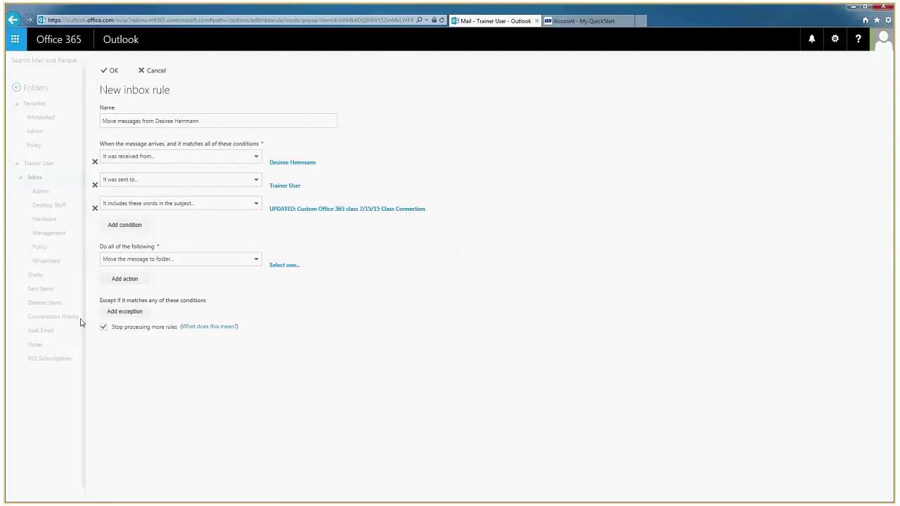
{"action": "left_click", "coordinate": [156, 72]}
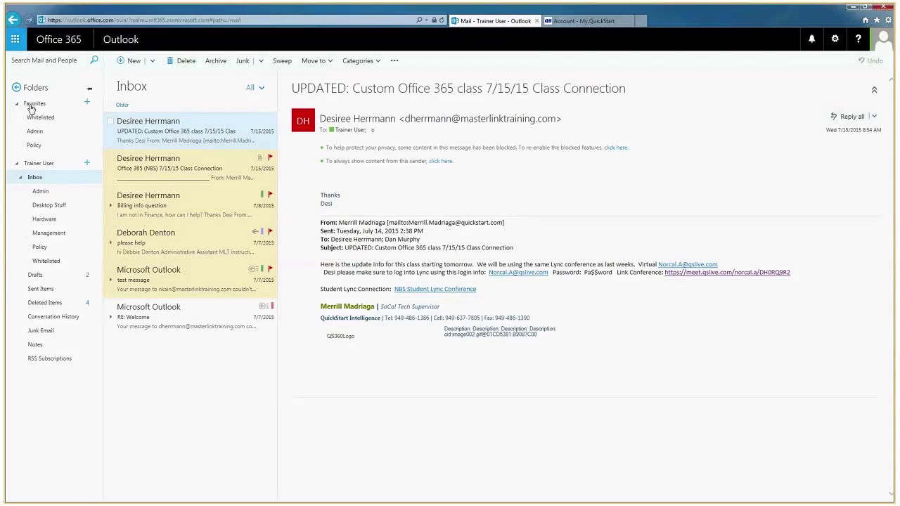
View the contents of the Admin and Desktop Stuff subfolders, and return to the Inbox
{"action": "left_click", "coordinate": [41, 191]}
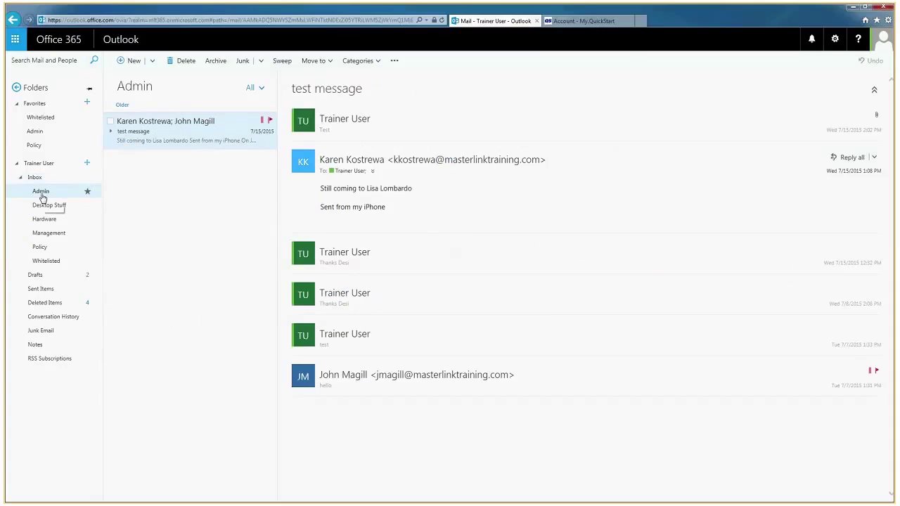
{"action": "left_click", "coordinate": [45, 206]}
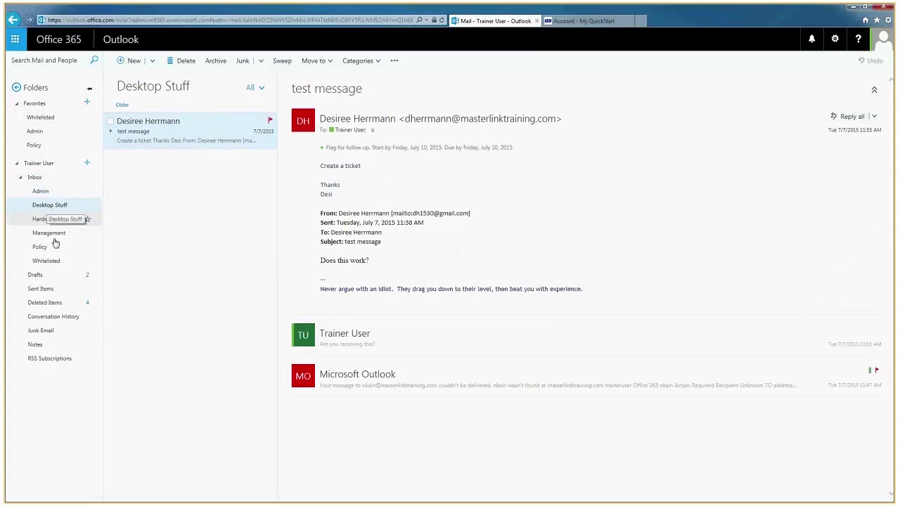
{"action": "left_click", "coordinate": [35, 177]}
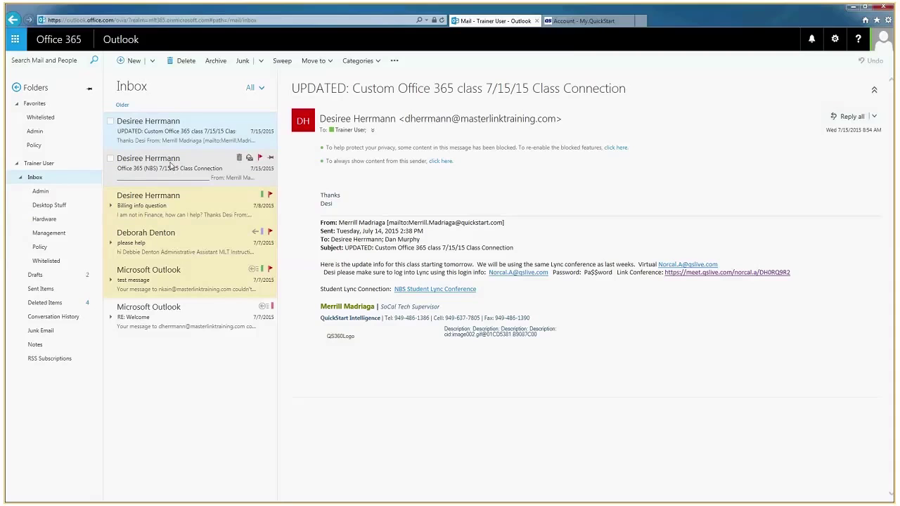
Move the message "Office 365 (NBS) 7/15/15 Class Connection" from the Inbox to the Desktop Stuff folder
{"action": "left_click", "coordinate": [171, 166]}
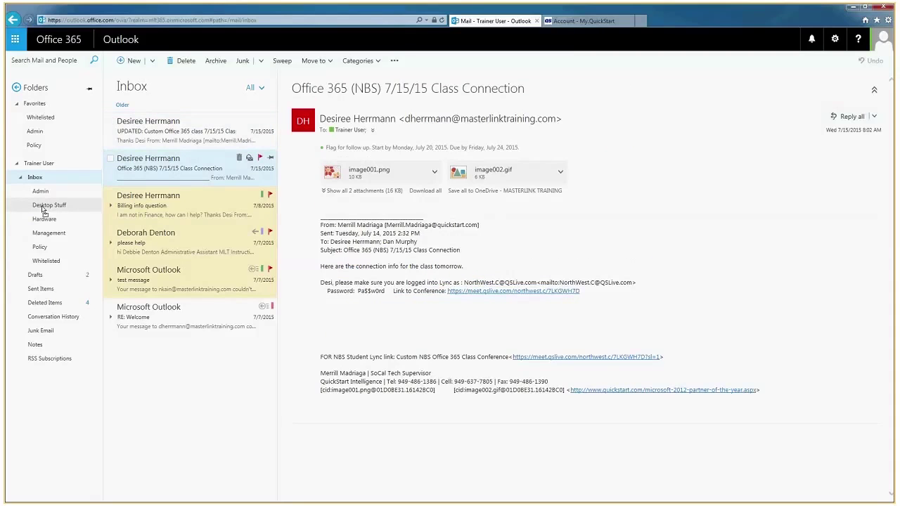
{"action": "left_click_drag", "start_coordinate": [42, 209], "coordinate": [42, 209]}
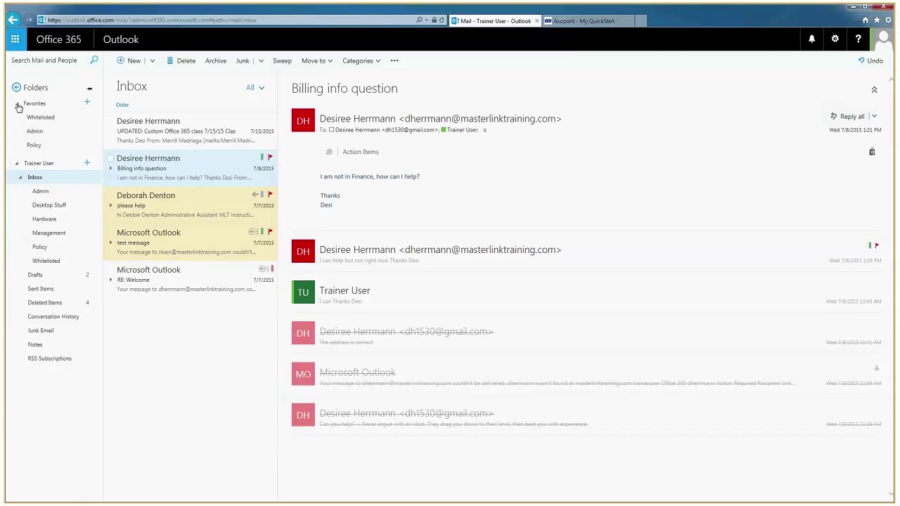
Collapse and re-expand the Inbox subfolders and the Favorites list to compare their folders
{"action": "left_click", "coordinate": [21, 180]}
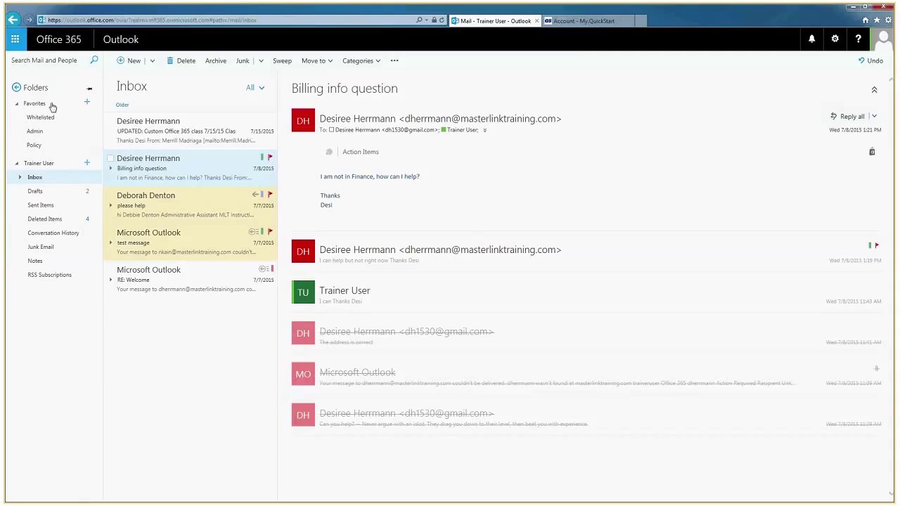
{"action": "left_click", "coordinate": [18, 104]}
{"action": "left_click", "coordinate": [17, 104]}
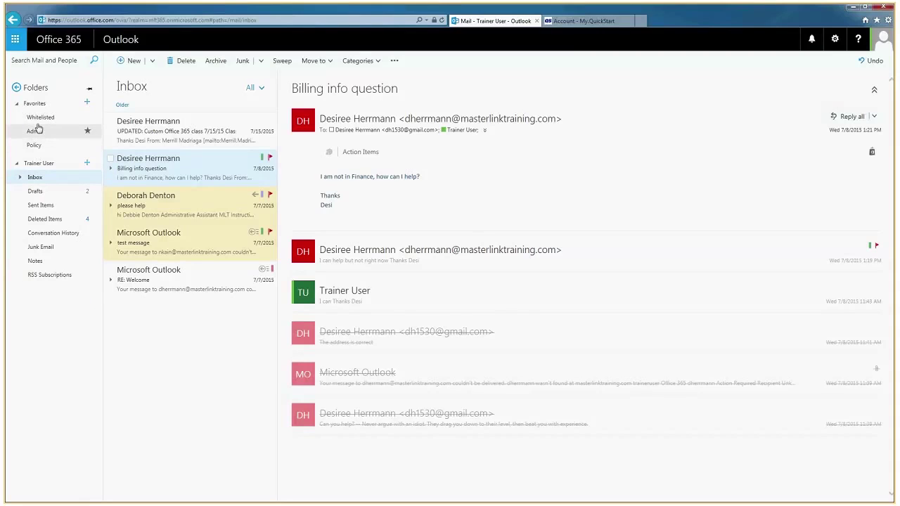
{"action": "left_click", "coordinate": [19, 178]}
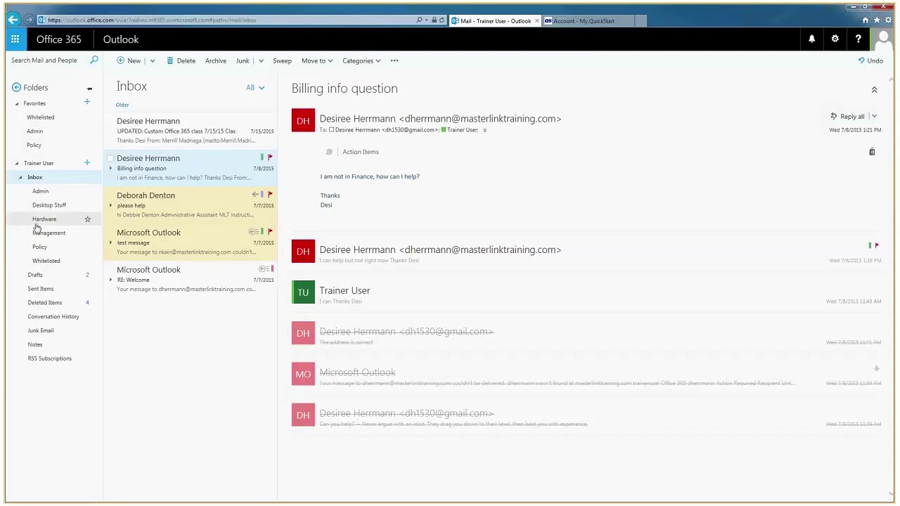
{"action": "left_click_drag", "start_coordinate": [39, 117], "coordinate": [41, 151]}
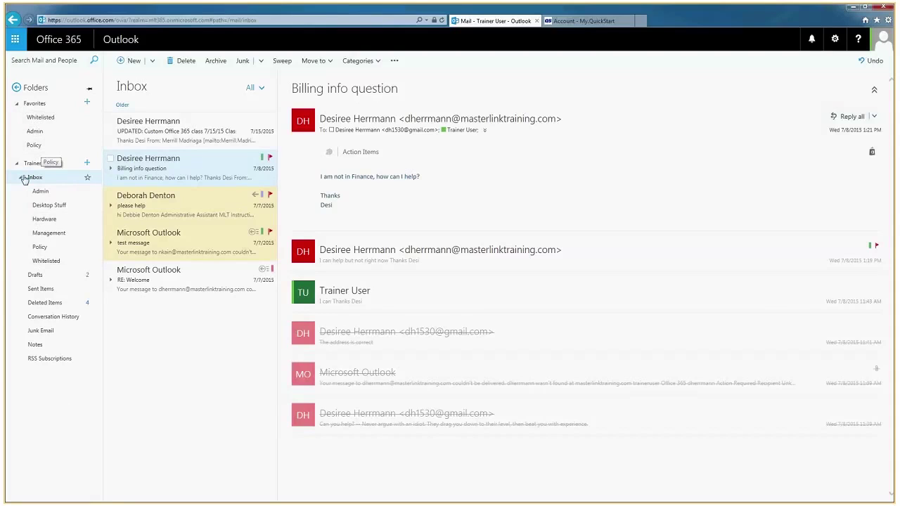
Move the "test message" conversation from the Inbox to the Admin folder in Favorites
{"action": "left_click", "coordinate": [136, 244]}
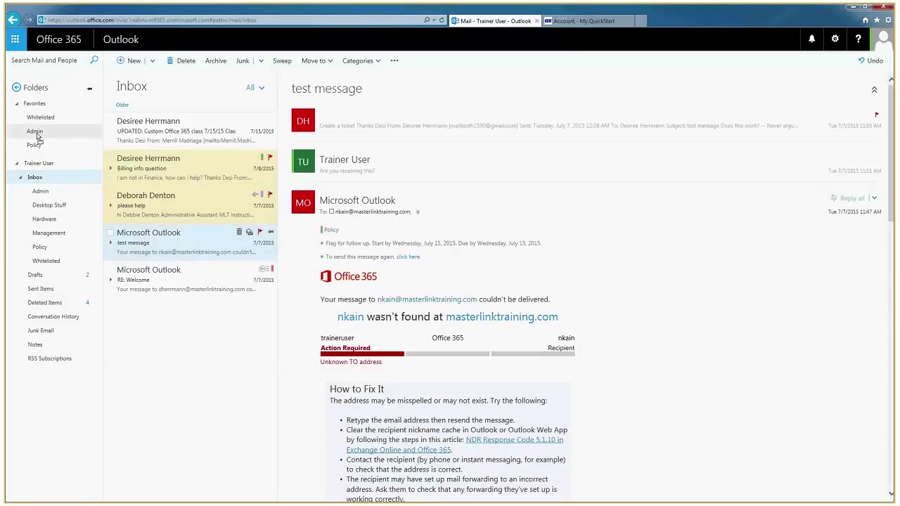
{"action": "left_click_drag", "start_coordinate": [37, 138], "coordinate": [38, 135]}
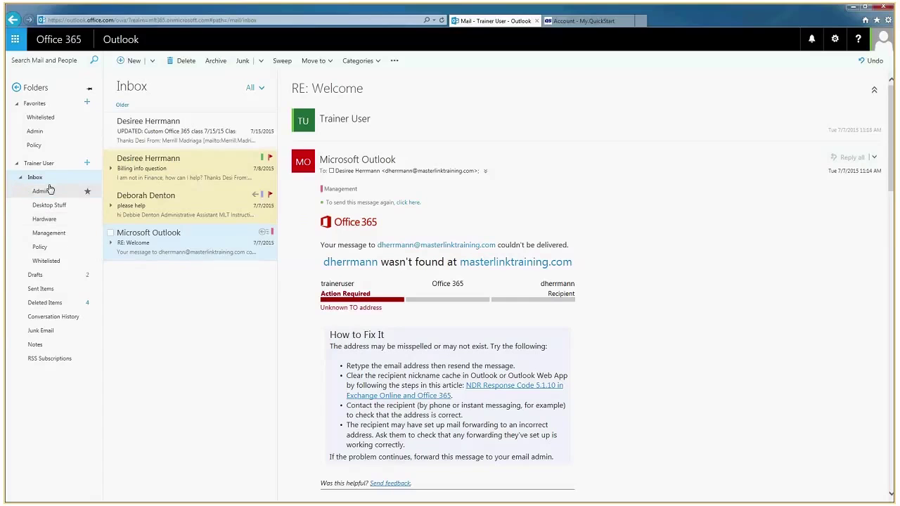
Look over the folder options available for Deleted Items without applying any
{"action": "right_click", "coordinate": [43, 305]}
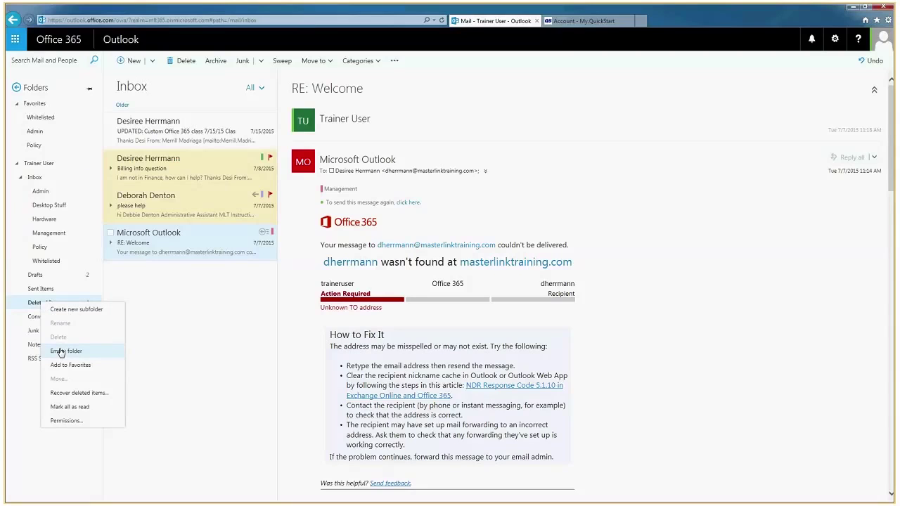
{"action": "left_click", "coordinate": [67, 418]}
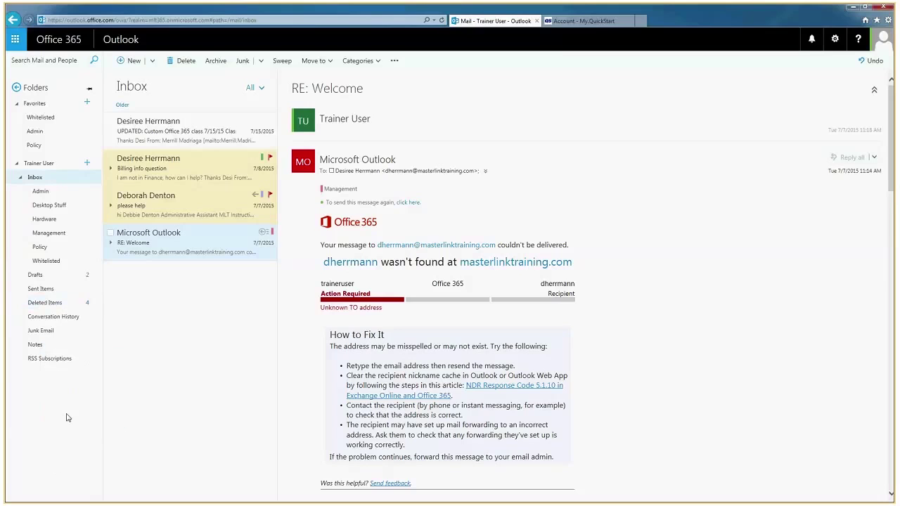
Start a new email and attach Office3652013LyncSkypeDemo.pptx from the computer's Desktop as a copy
{"action": "left_click", "coordinate": [128, 61]}
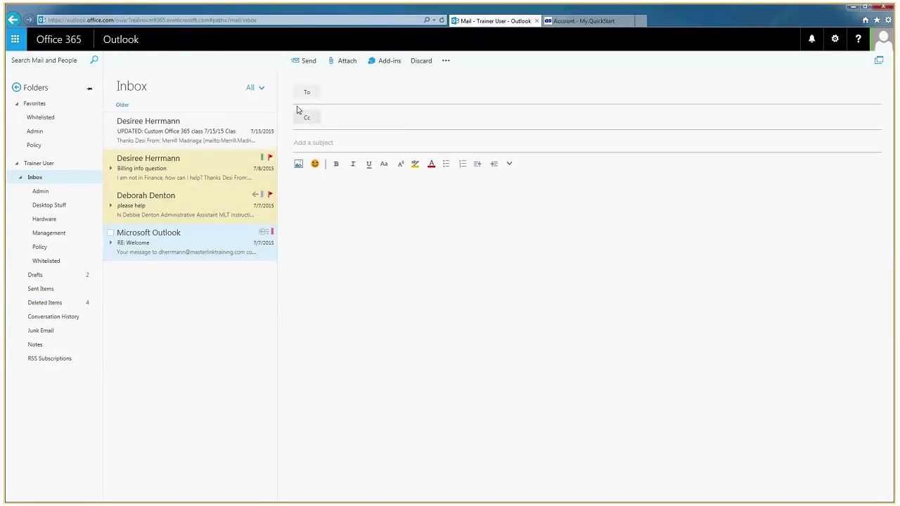
{"action": "left_click", "coordinate": [341, 62]}
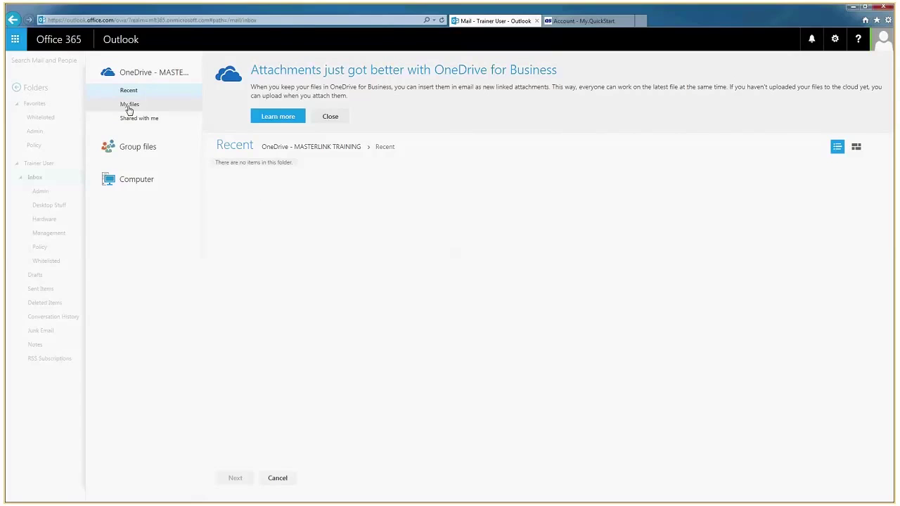
{"action": "left_click", "coordinate": [131, 182]}
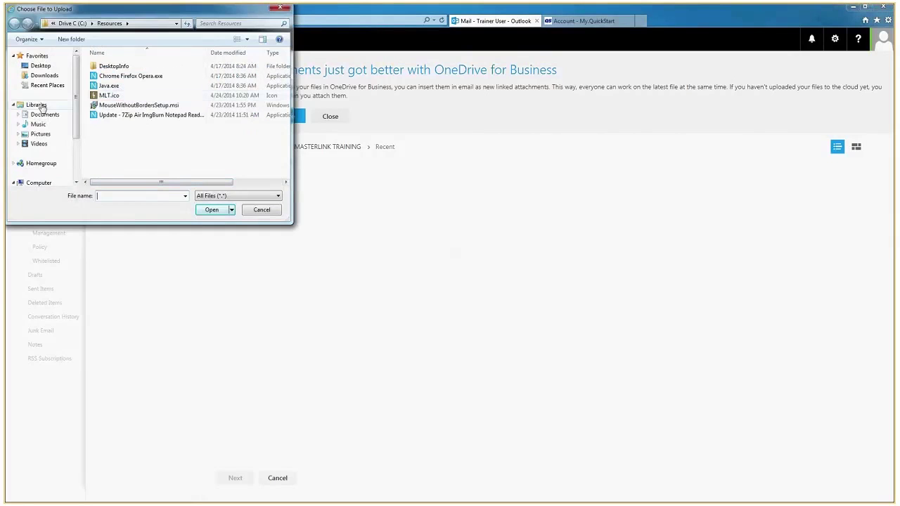
{"action": "left_click", "coordinate": [41, 115]}
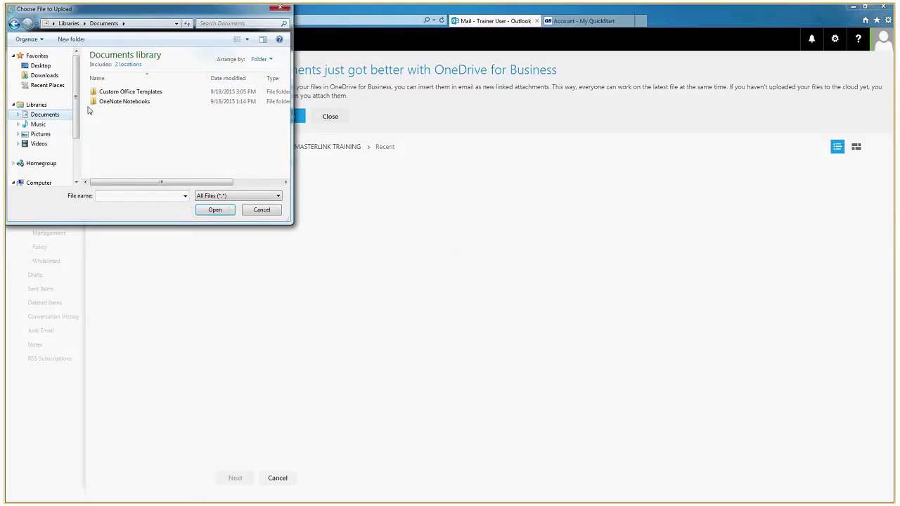
{"action": "left_click", "coordinate": [40, 66]}
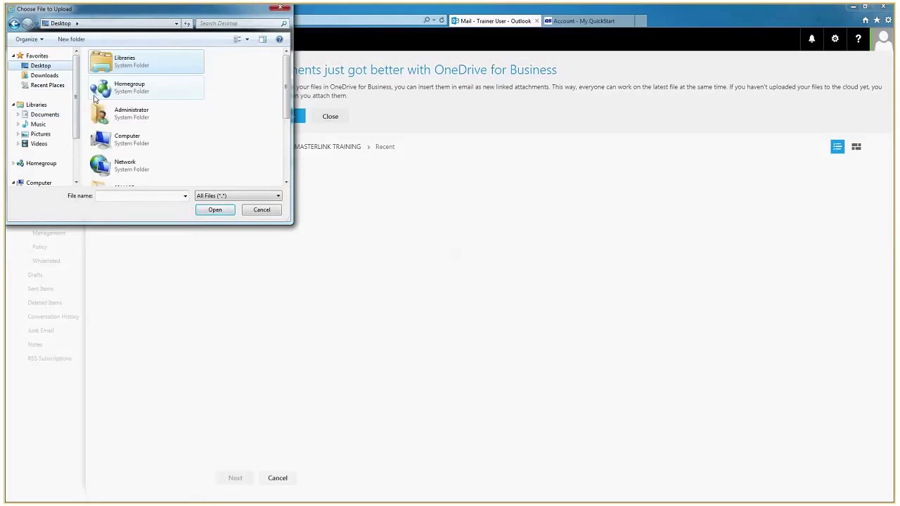
{"action": "scroll", "coordinate": [125, 123], "scroll_direction": "down", "scroll_amount": 3}
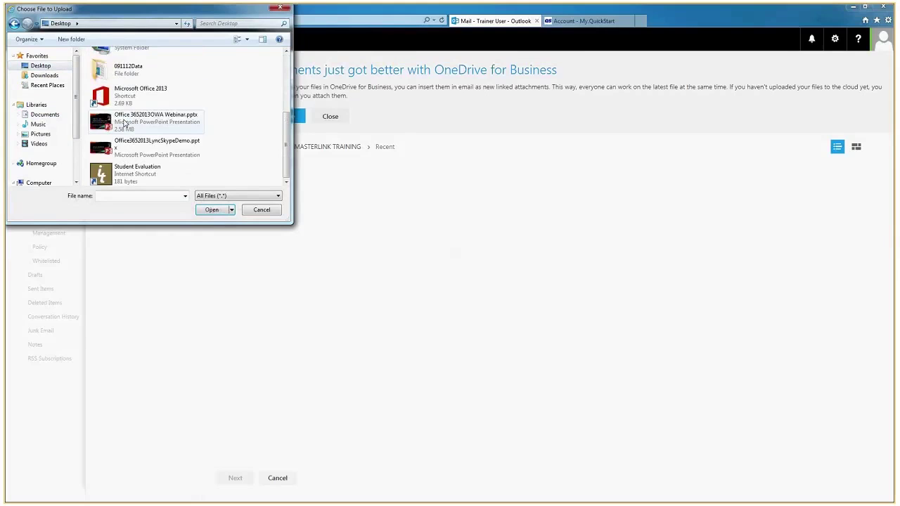
{"action": "left_click", "coordinate": [117, 149]}
{"action": "left_click", "coordinate": [211, 210]}
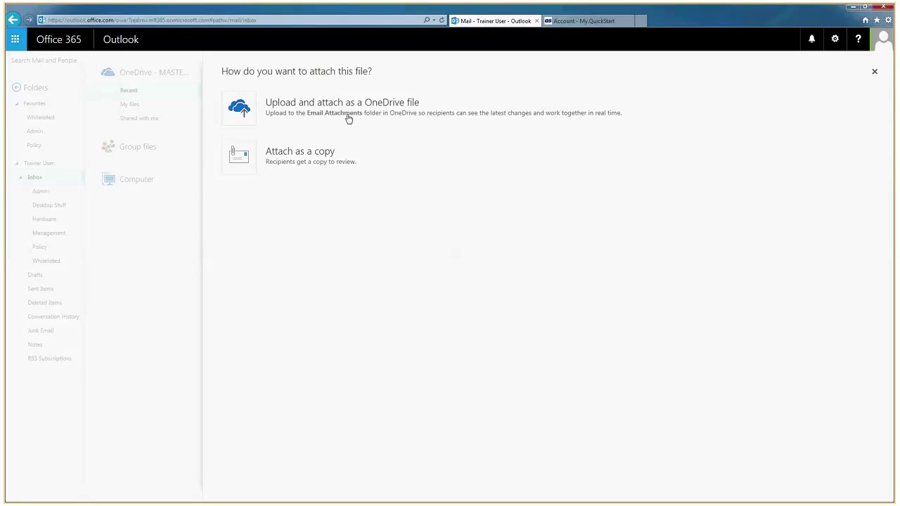
{"action": "left_click", "coordinate": [234, 164]}
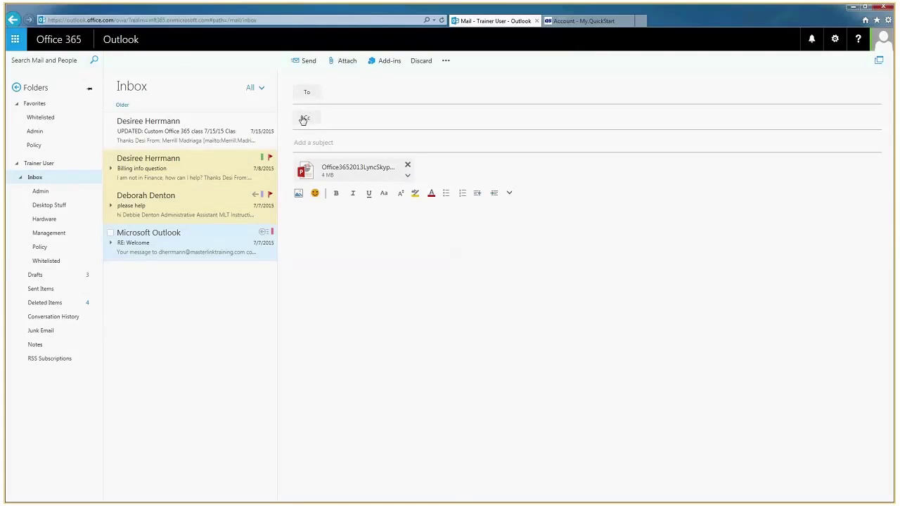
Add the first contact listed under D in My Contacts as the new email's To recipient
{"action": "left_click", "coordinate": [305, 97]}
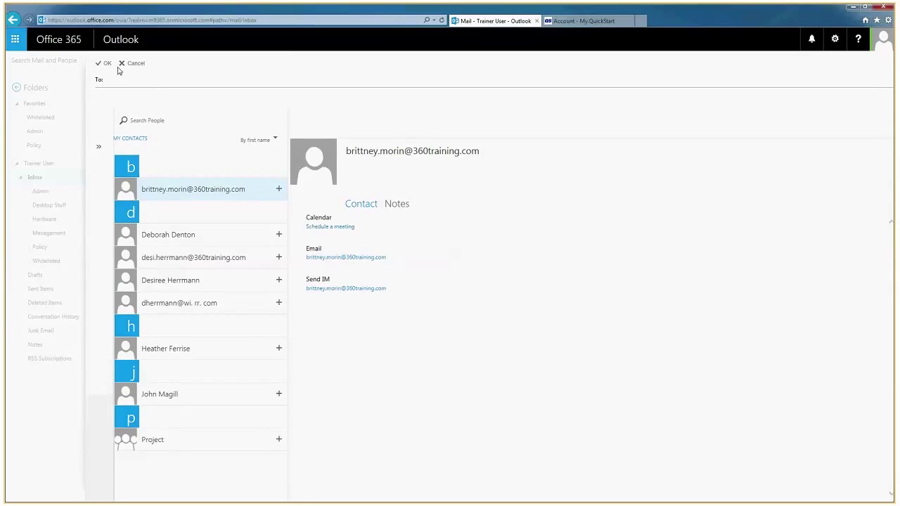
{"action": "left_click", "coordinate": [134, 240]}
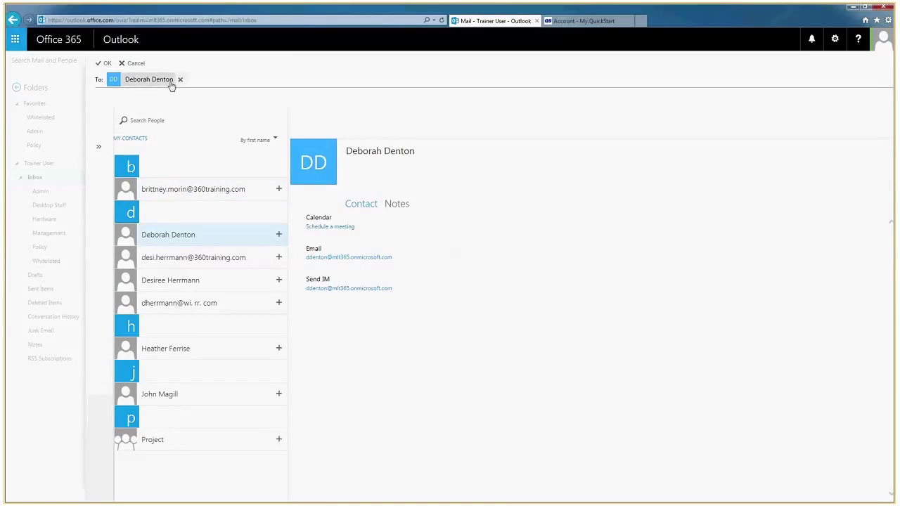
{"action": "left_click", "coordinate": [106, 64]}
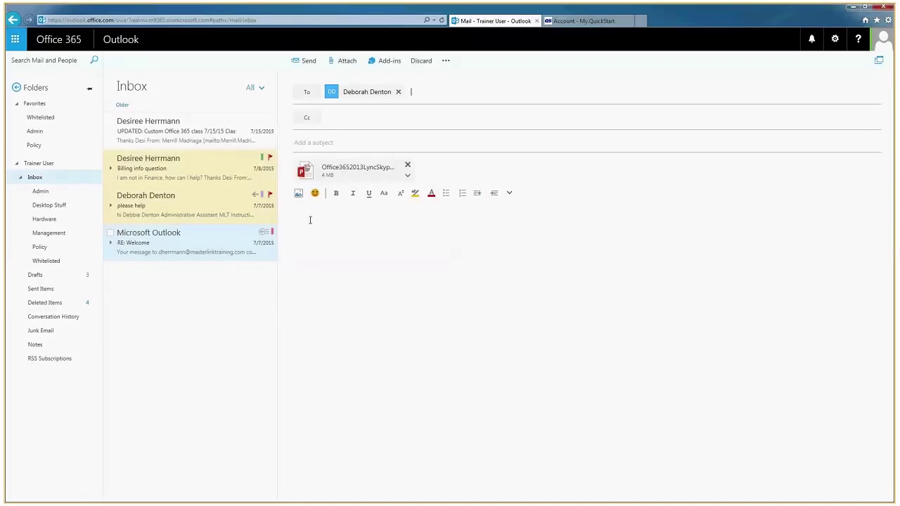
Set the subject to "The presentation", write "Please review and let me know your thoughts." in the body, and send the email
{"action": "left_click", "coordinate": [324, 143]}
{"action": "type", "text": "The pr"}
{"action": "type", "text": "eset"}
{"action": "type", "text": "tation"}
{"action": "left_click", "coordinate": [339, 229]}
{"action": "type", "text": "Please review and let me know your thoughts."}
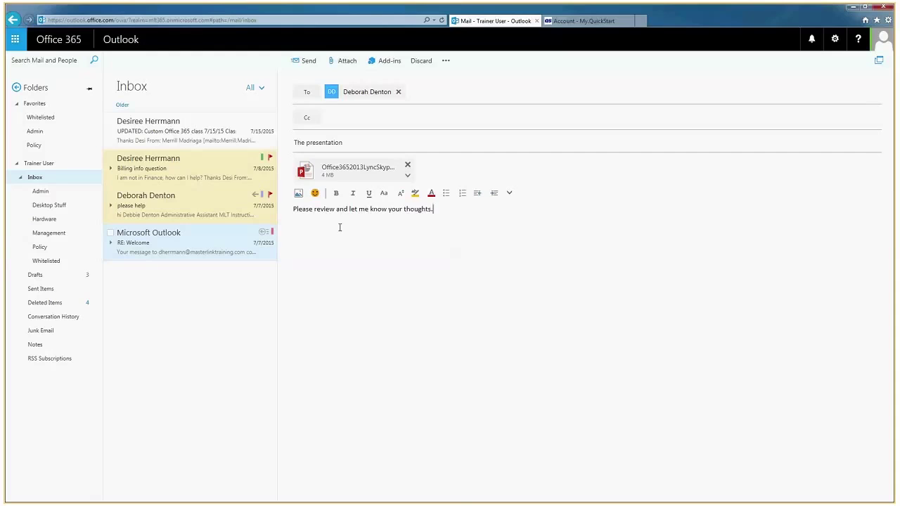
{"action": "left_click", "coordinate": [303, 61]}
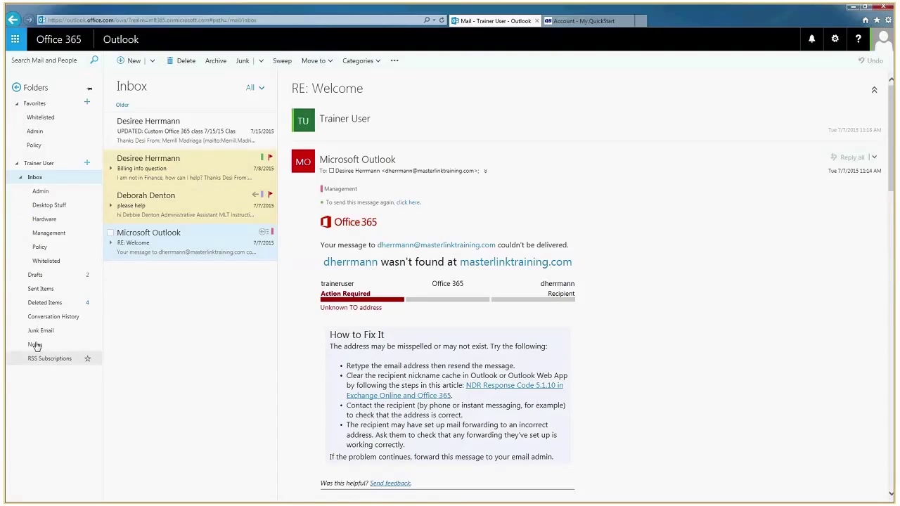
View the Drafts folder and check for the newly sent message in Sent Items
{"action": "left_click", "coordinate": [36, 274]}
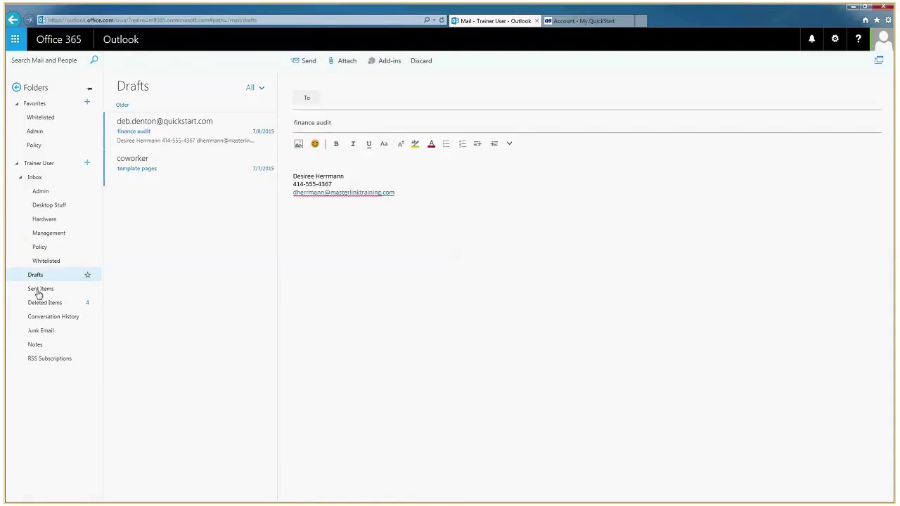
{"action": "left_click", "coordinate": [39, 289]}
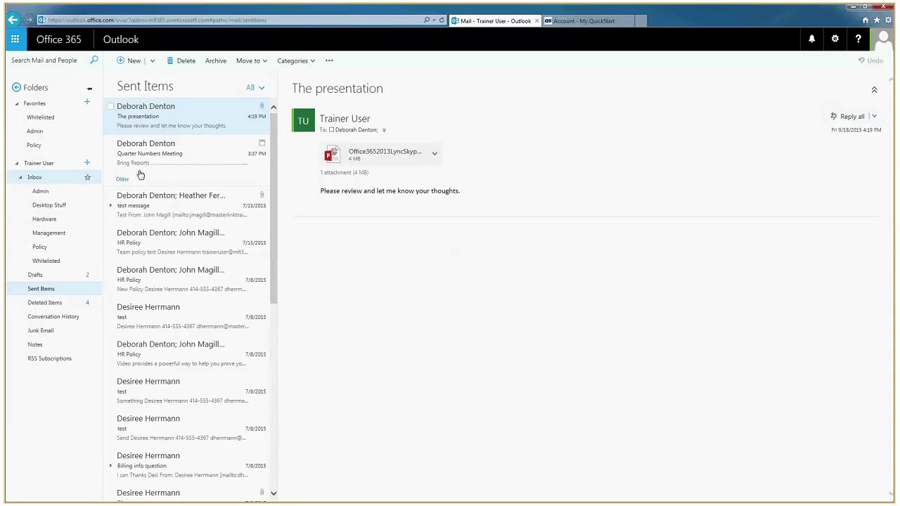
Switch the Inbox list to the Messages view and back to Conversations, and open the "please help" conversation
{"action": "left_click", "coordinate": [262, 90]}
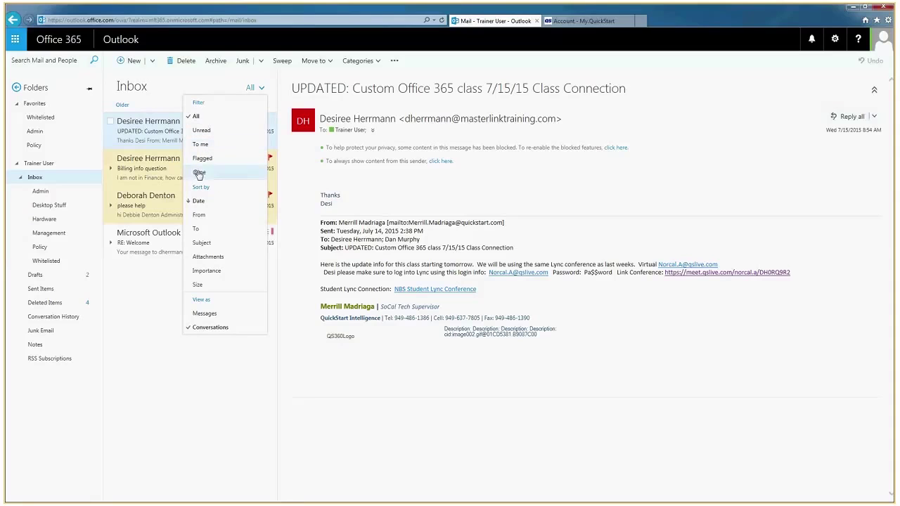
{"action": "left_click", "coordinate": [188, 317]}
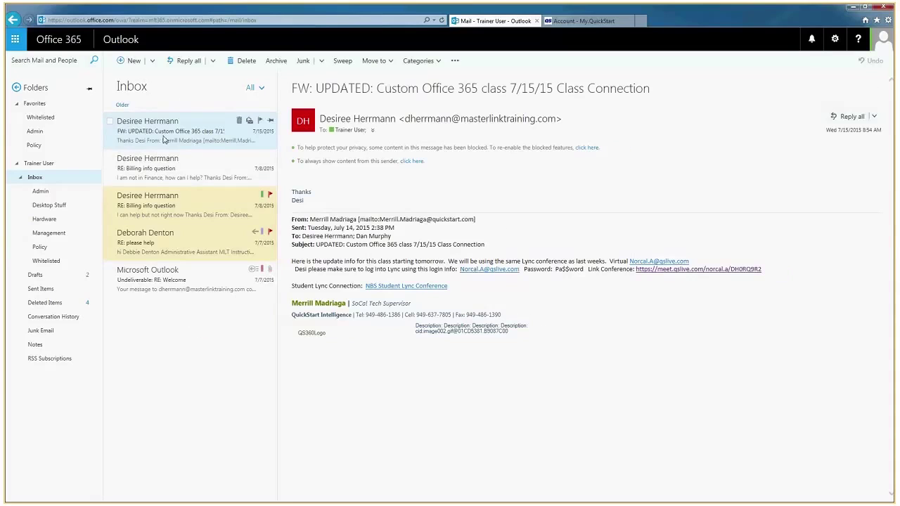
{"action": "left_click", "coordinate": [260, 90]}
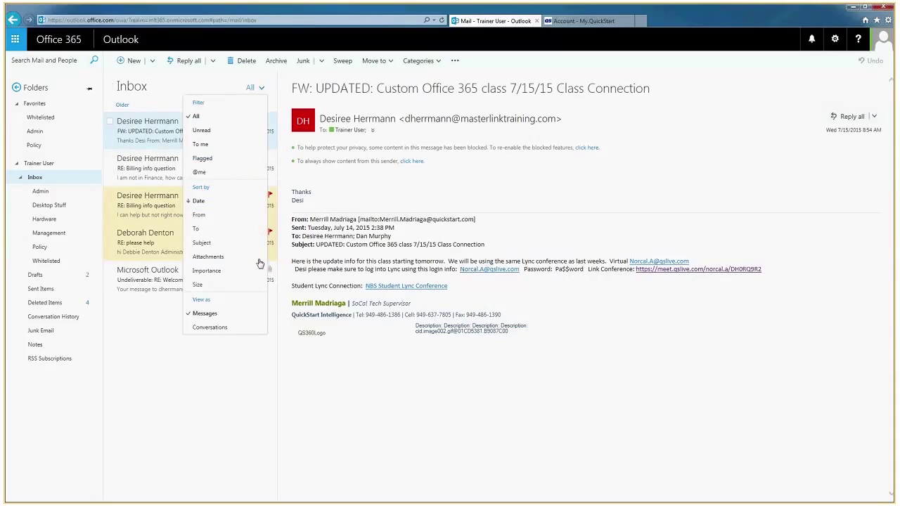
{"action": "left_click", "coordinate": [215, 329]}
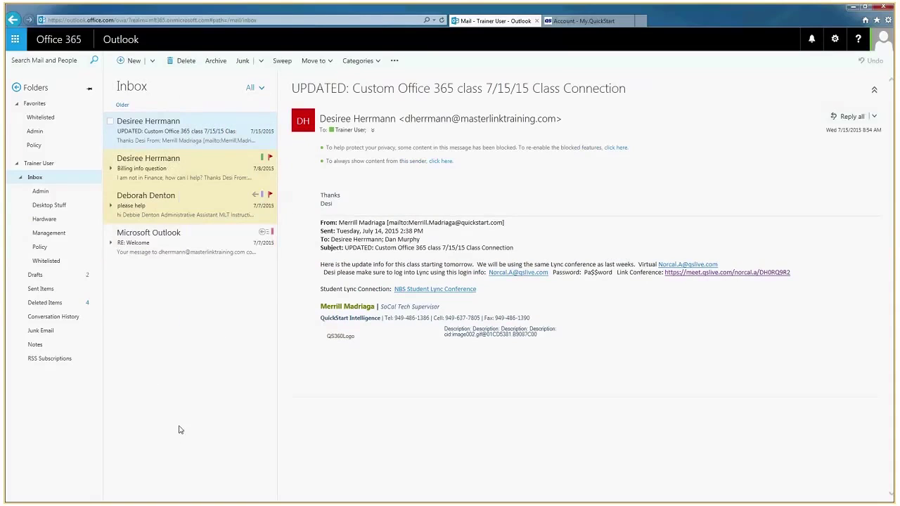
{"action": "left_click", "coordinate": [149, 212]}
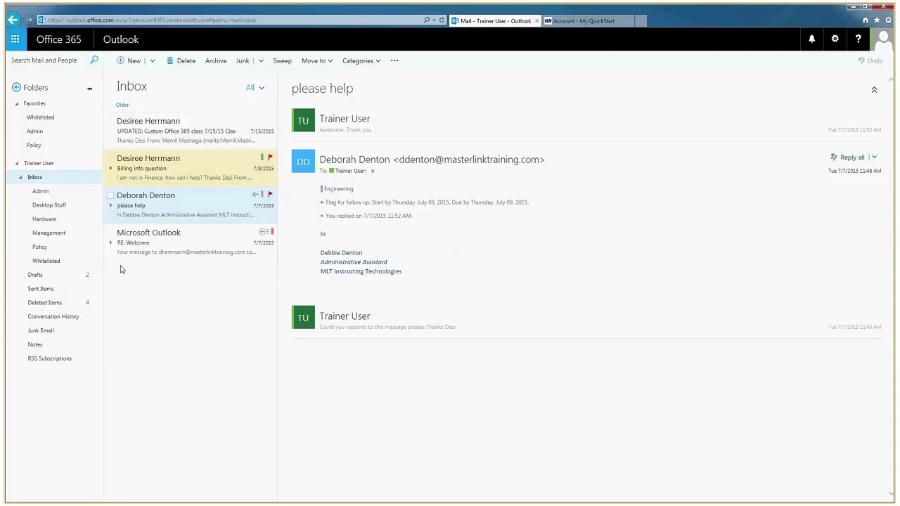
Switch from Mail to the Calendar and look over the other available Office 365 apps without opening one
{"action": "left_click", "coordinate": [15, 41]}
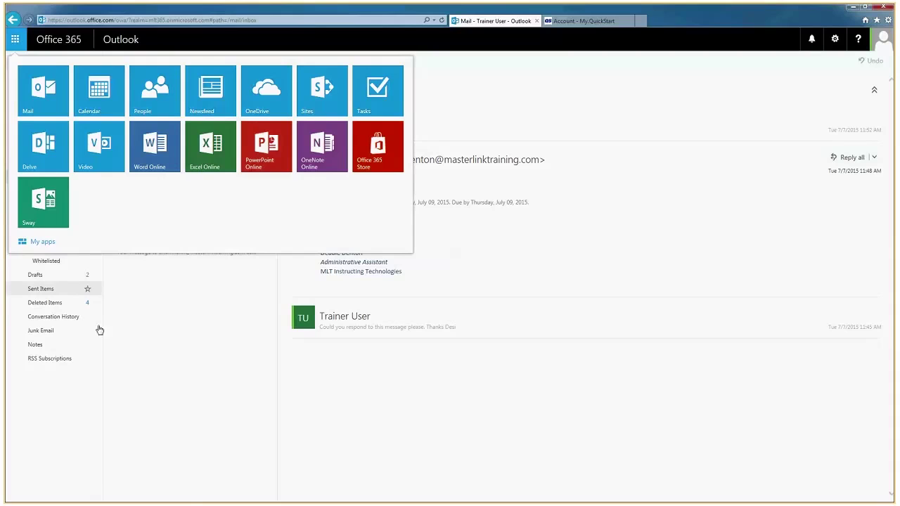
{"action": "left_click", "coordinate": [107, 96]}
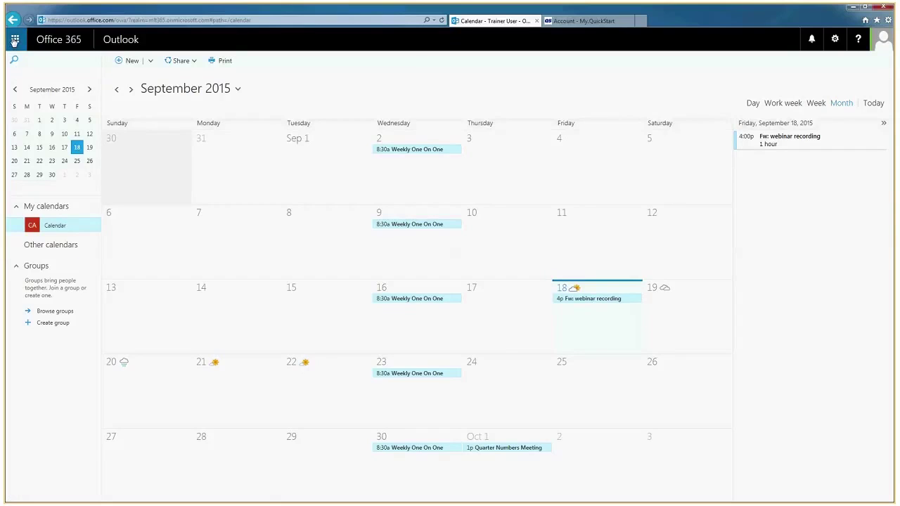
{"action": "left_click", "coordinate": [14, 41]}
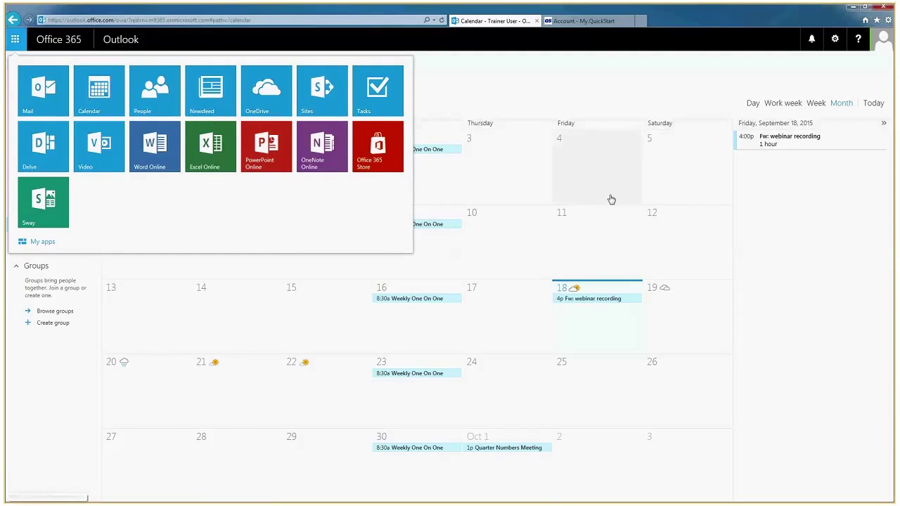
{"action": "left_click", "coordinate": [51, 429]}
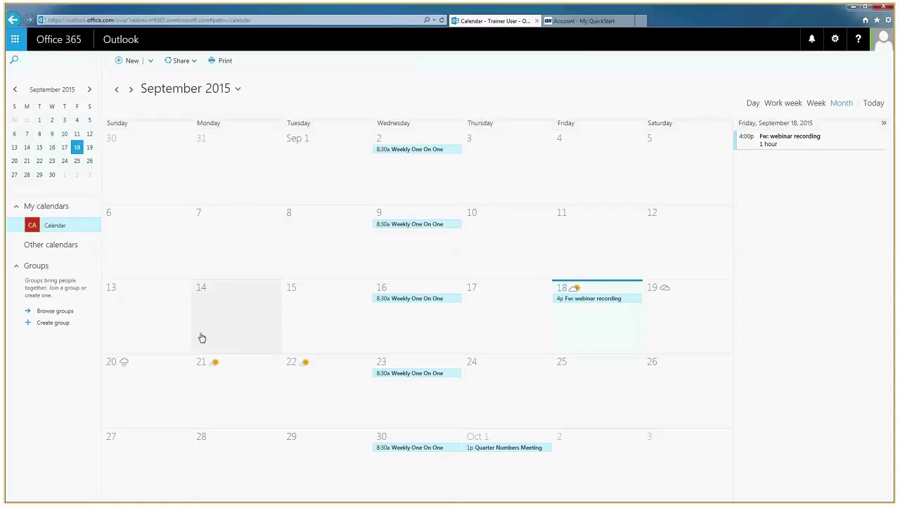
Open the September 2 "Weekly One On One" event as a series, assign it the Management category, and save it
{"action": "left_click", "coordinate": [405, 150]}
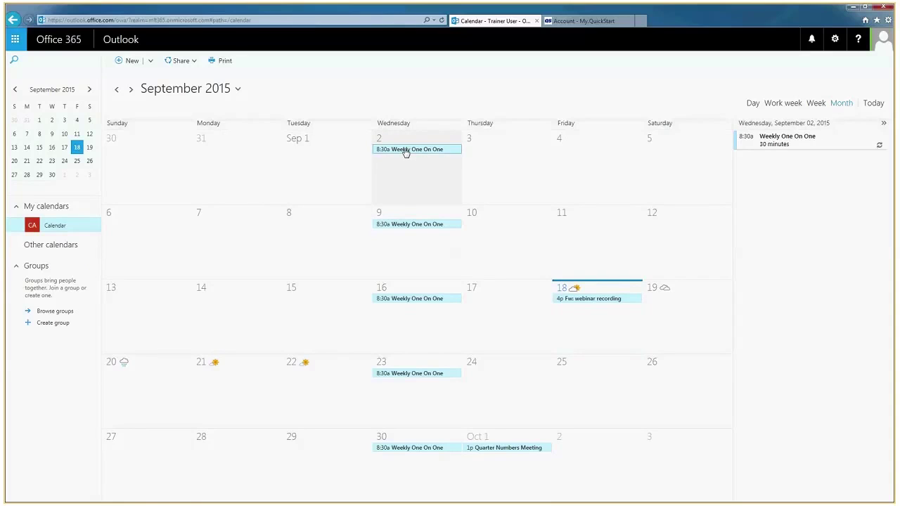
{"action": "double_click", "coordinate": [405, 149]}
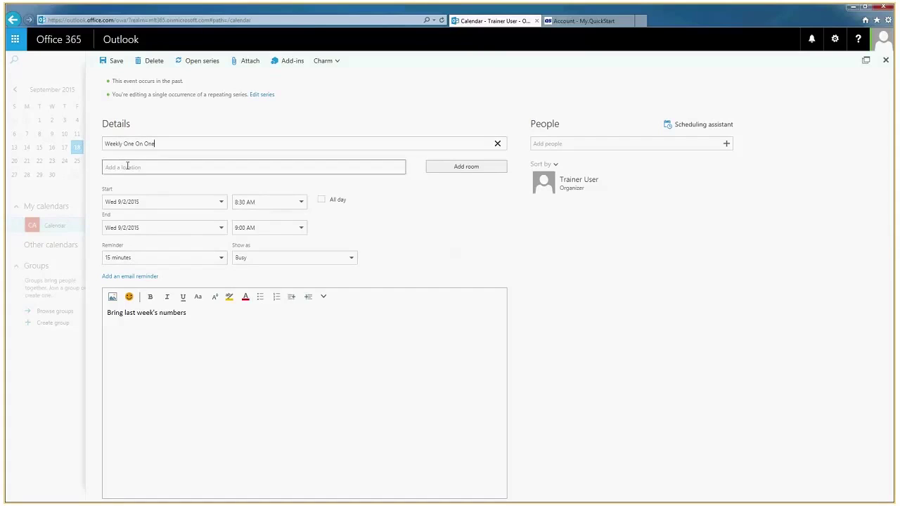
{"action": "left_click", "coordinate": [156, 143]}
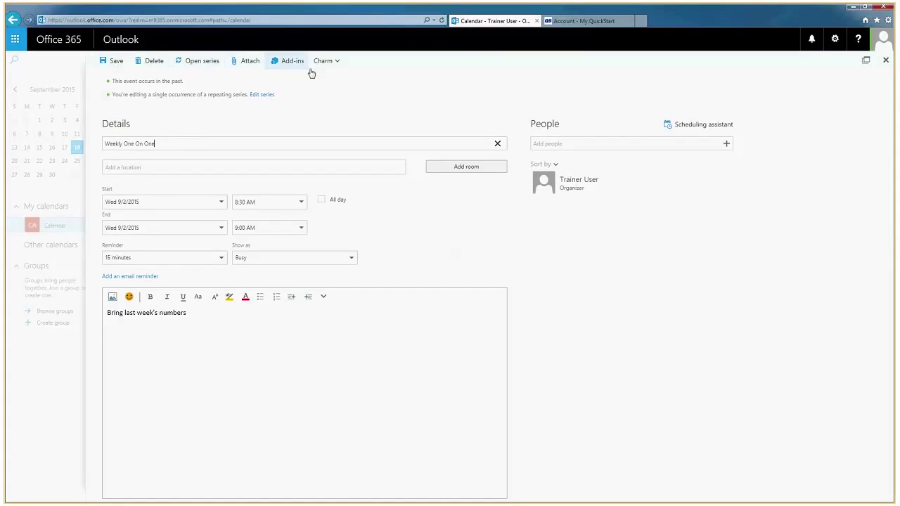
{"action": "left_click", "coordinate": [190, 65]}
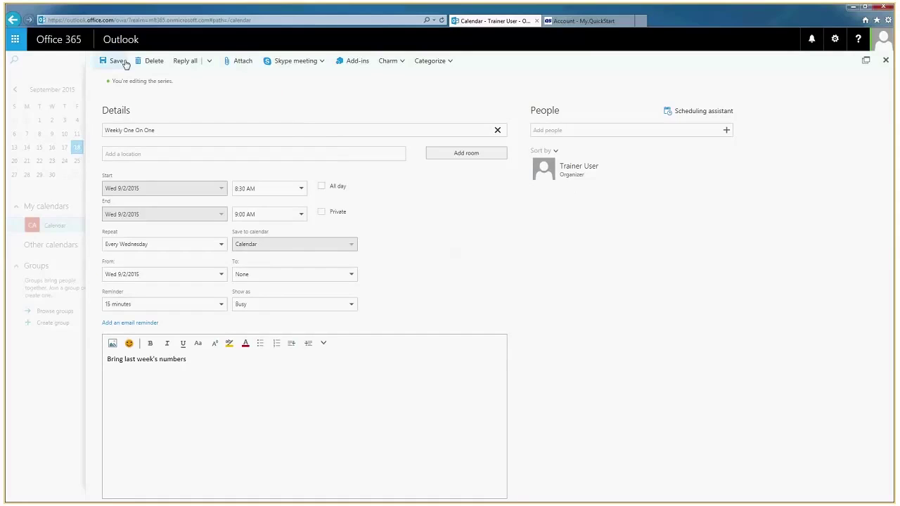
{"action": "left_click", "coordinate": [445, 63]}
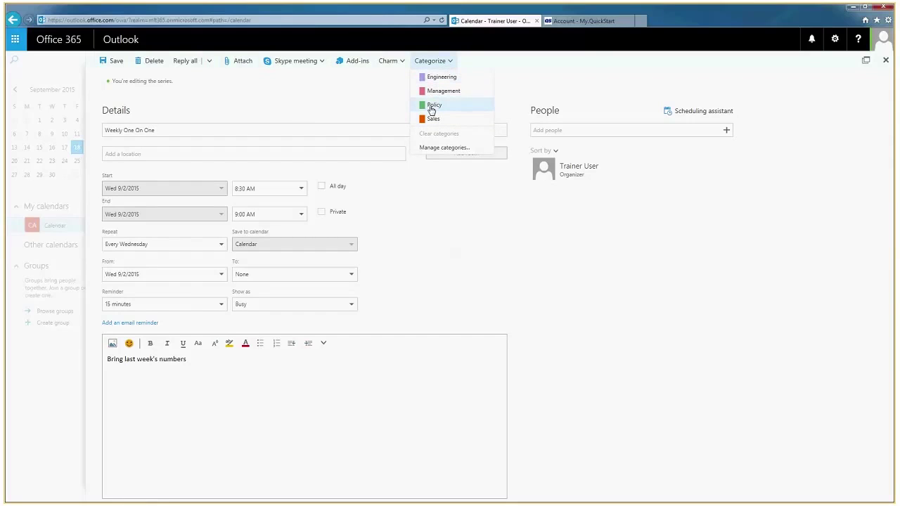
{"action": "left_click", "coordinate": [434, 91]}
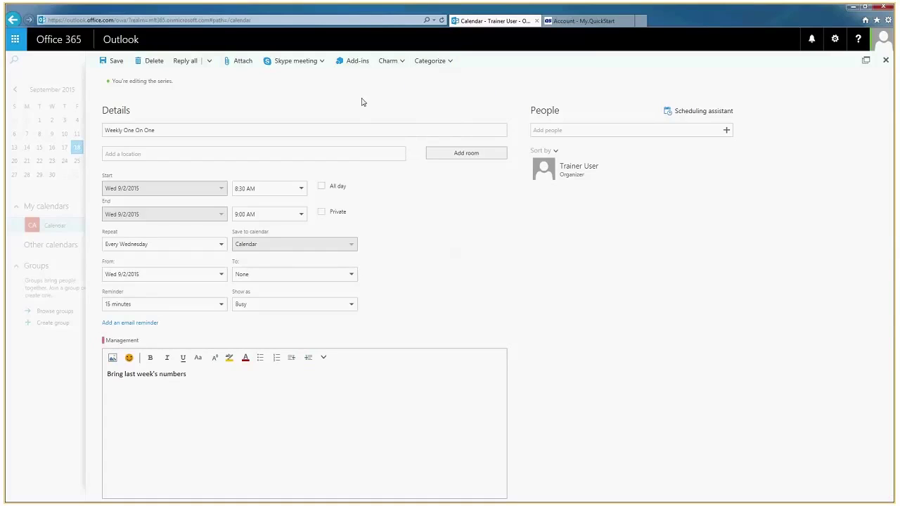
{"action": "left_click", "coordinate": [112, 62]}
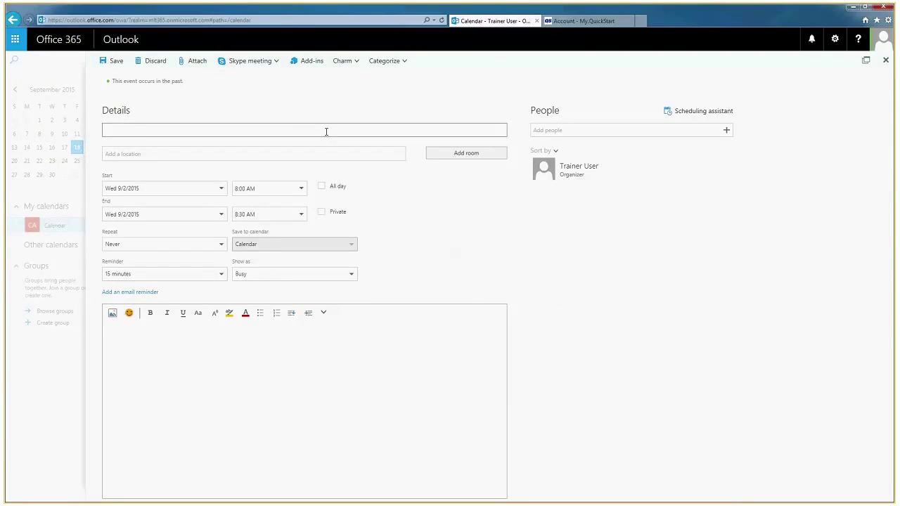
In a new event on September 2, 2015, add the contact listed under H as a required attendee
{"action": "left_click", "coordinate": [131, 152]}
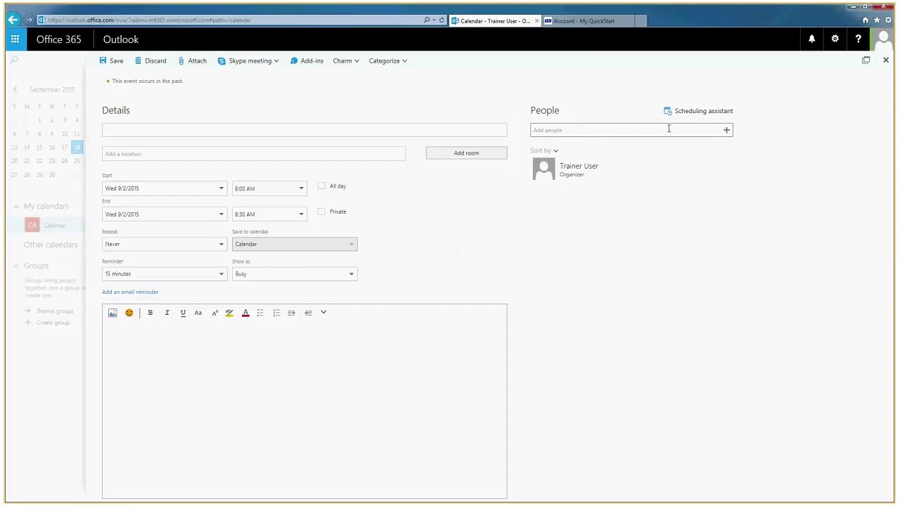
{"action": "left_click", "coordinate": [727, 133]}
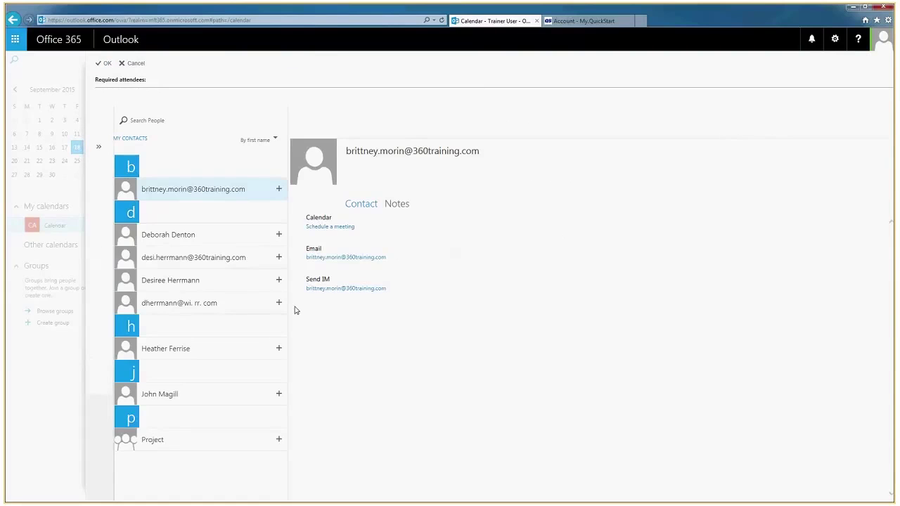
{"action": "left_click", "coordinate": [175, 352]}
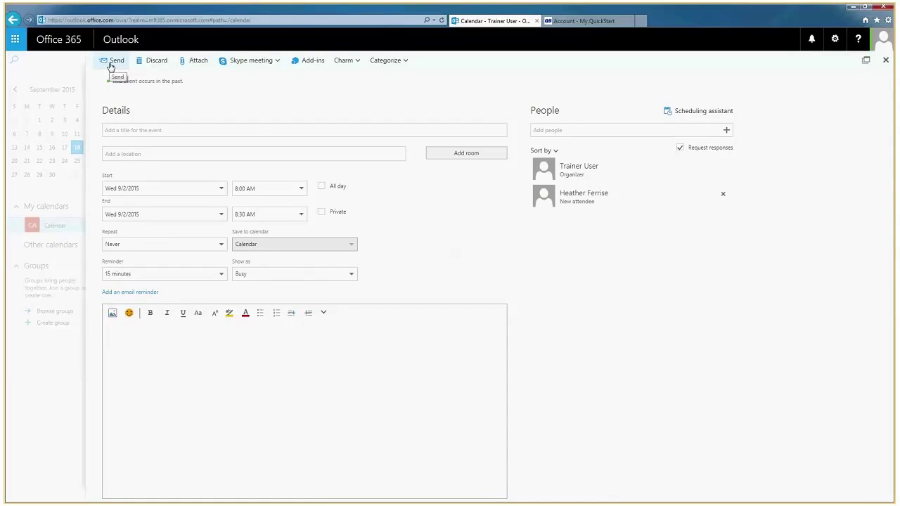
Title the new event "Presentation meeting" and set its location to "My Office"
{"action": "left_click", "coordinate": [129, 135]}
{"action": "left_click", "coordinate": [130, 132]}
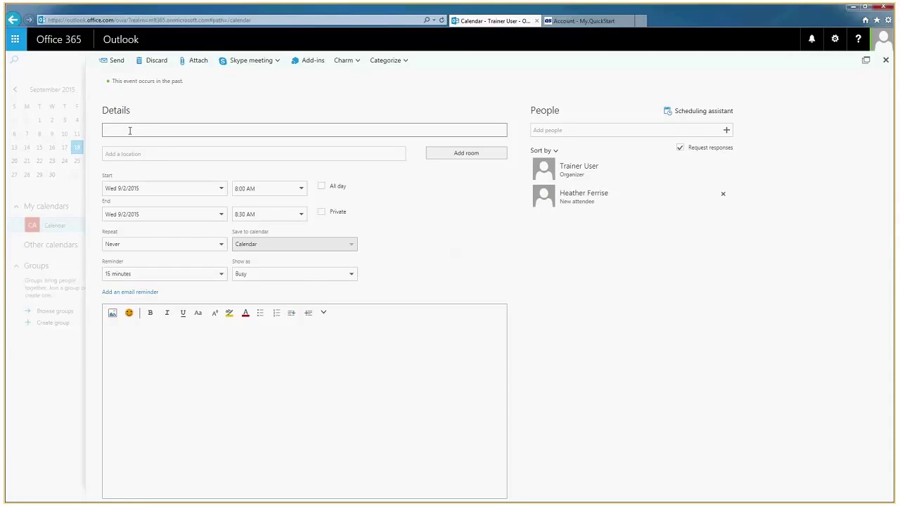
{"action": "type", "text": "Presentation meeting"}
{"action": "left_click", "coordinate": [133, 148]}
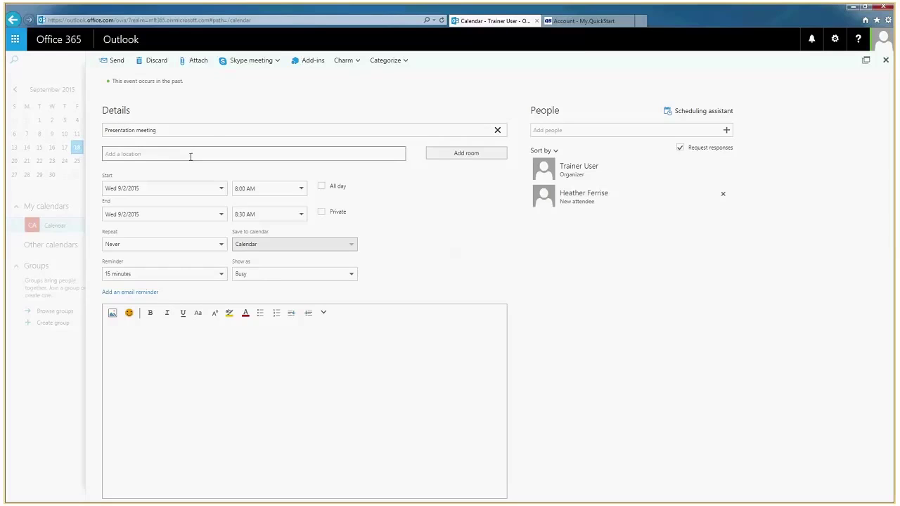
{"action": "left_click", "coordinate": [158, 154]}
{"action": "type", "text": "My Office"}
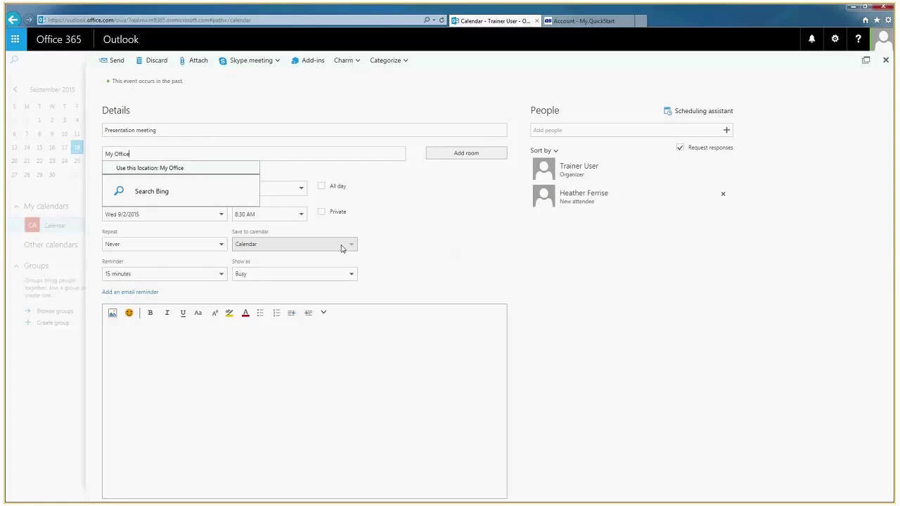
{"action": "left_click", "coordinate": [414, 227]}
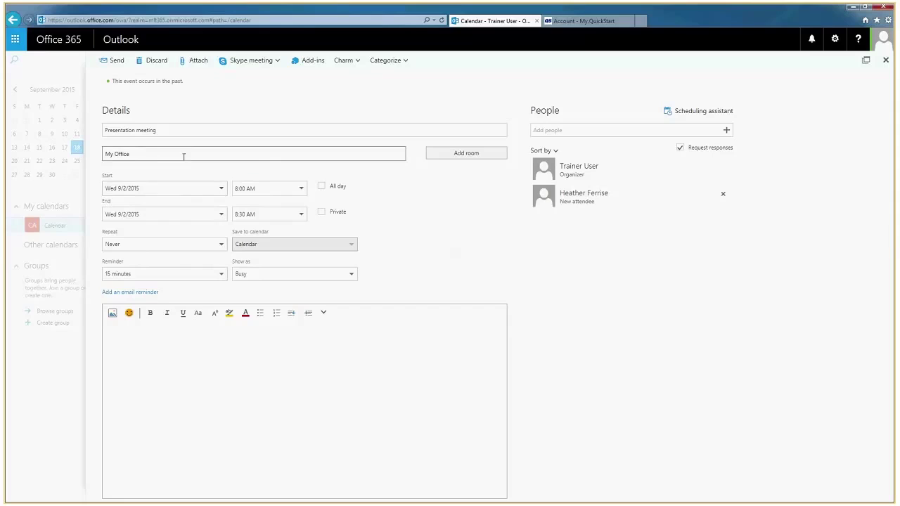
{"action": "left_click", "coordinate": [135, 156]}
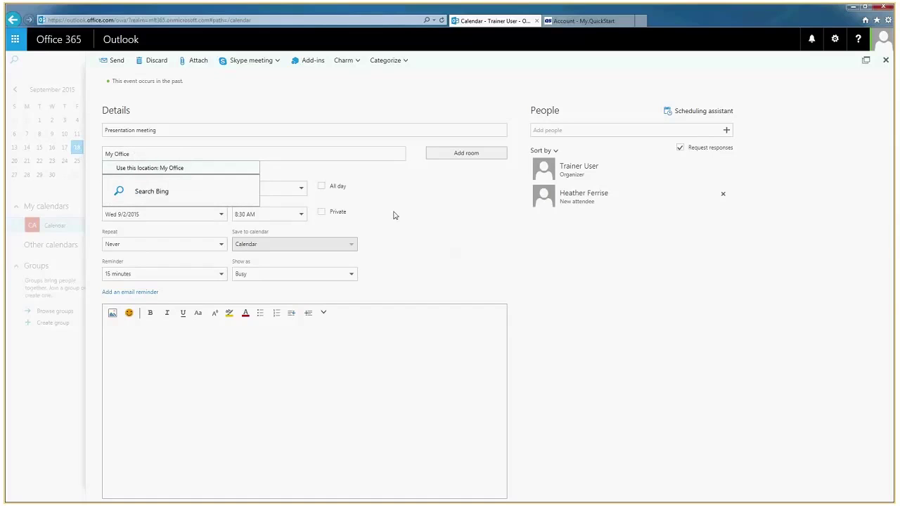
{"action": "left_click", "coordinate": [404, 236]}
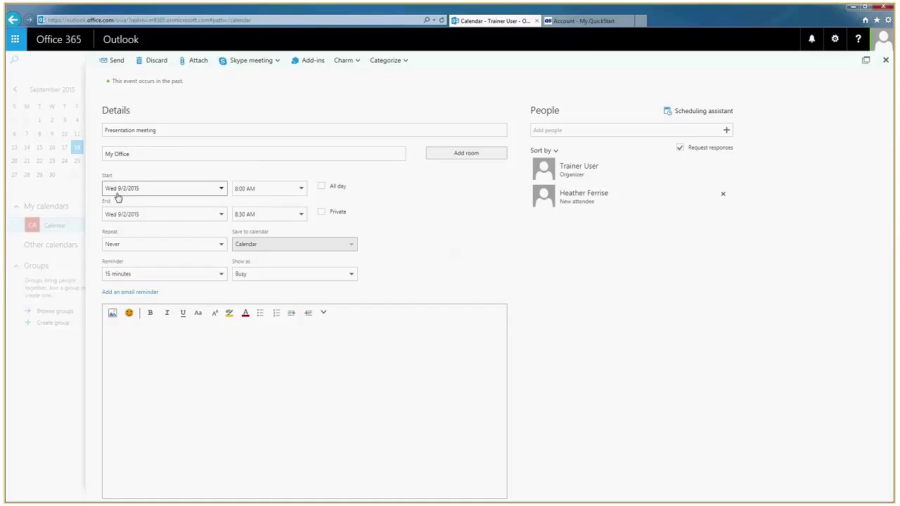
Move the meeting's start date to September 30, 2015, and check the available Show as statuses without changing the current one
{"action": "left_click", "coordinate": [223, 190]}
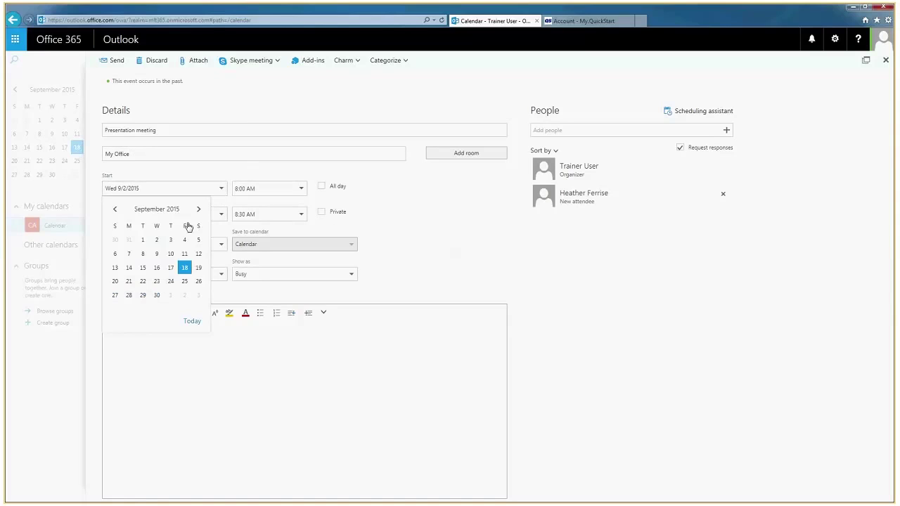
{"action": "left_click", "coordinate": [157, 294]}
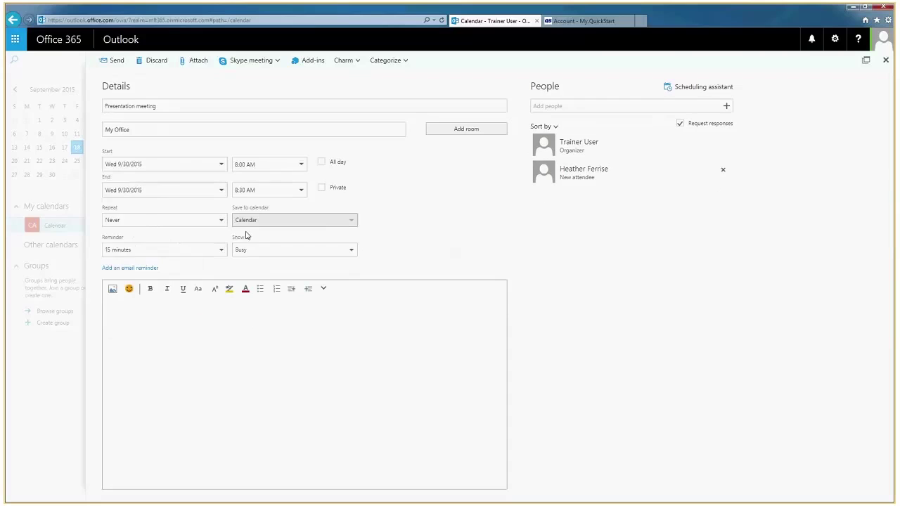
{"action": "left_click", "coordinate": [352, 251]}
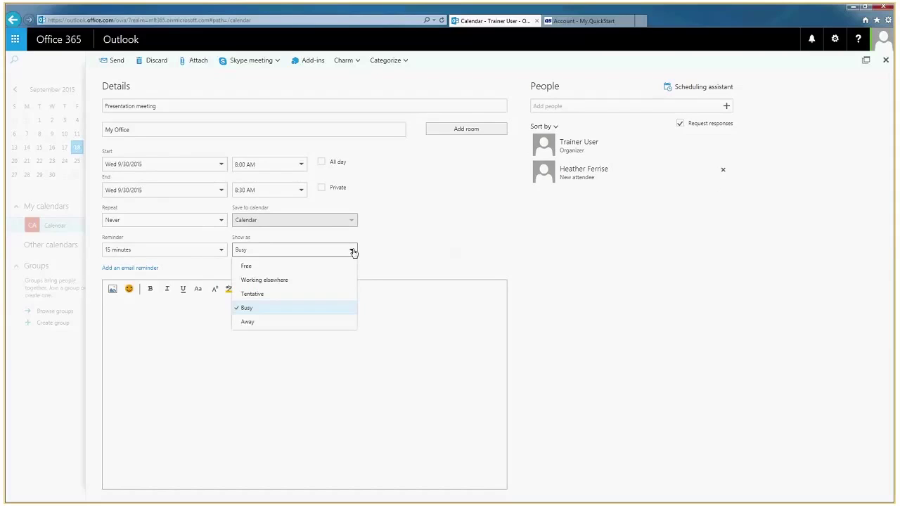
{"action": "left_click", "coordinate": [405, 254]}
Enter "Meeting" as the body text of the Presentation meeting invitation and send it
{"action": "left_click", "coordinate": [143, 310]}
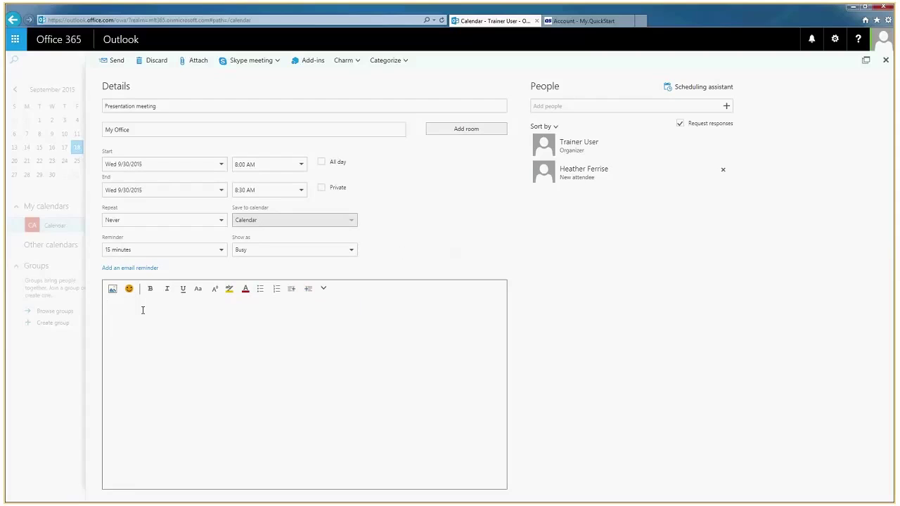
{"action": "type", "text": "Meeting"}
{"action": "left_click", "coordinate": [111, 61]}
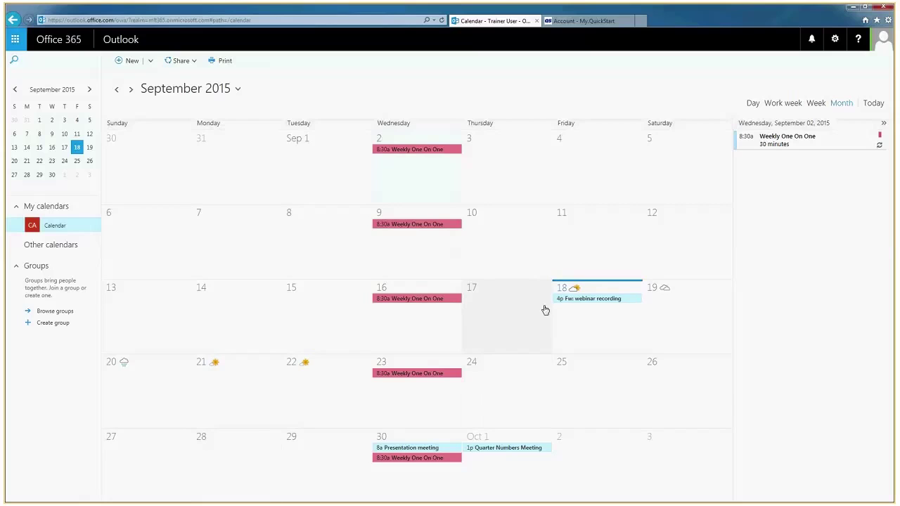
Open the September 18 "Fw: webinar recording" event, examine its charm and category choices, and close it without changes
{"action": "left_click", "coordinate": [580, 302]}
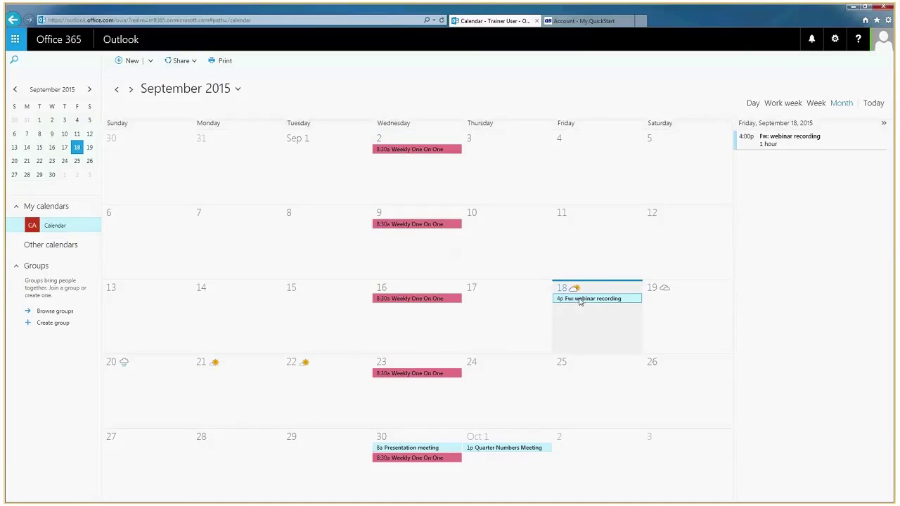
{"action": "double_click", "coordinate": [581, 302]}
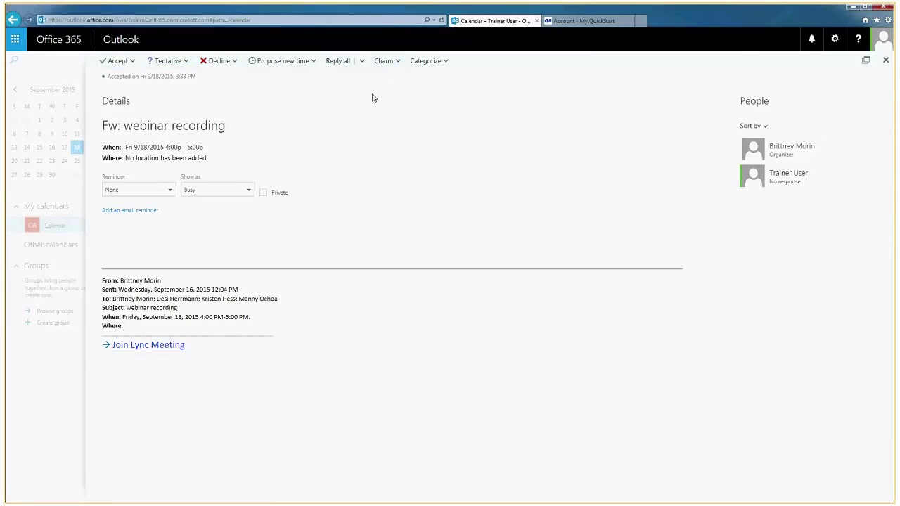
{"action": "left_click", "coordinate": [397, 62]}
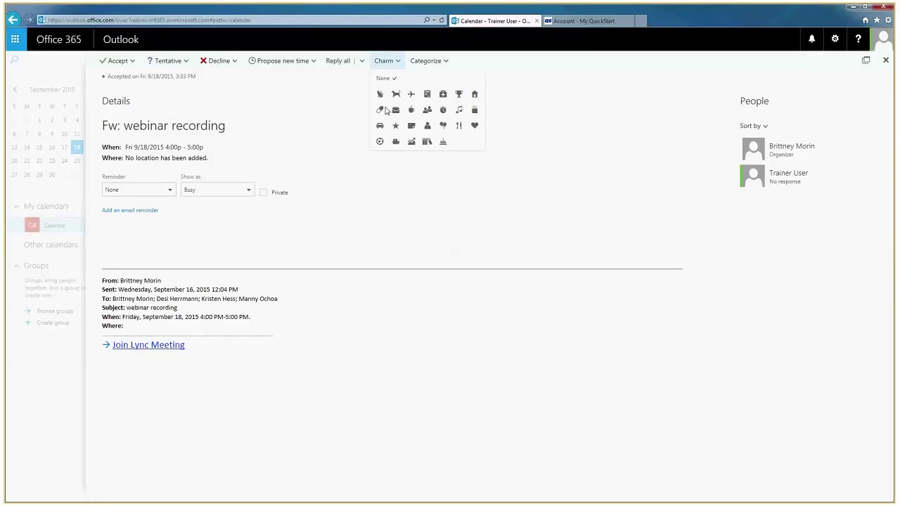
{"action": "left_click", "coordinate": [410, 196]}
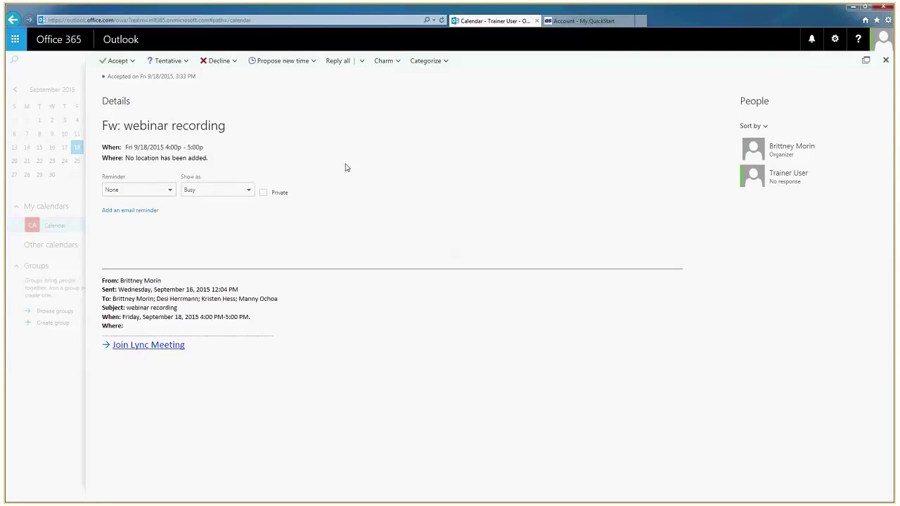
{"action": "left_click", "coordinate": [435, 63]}
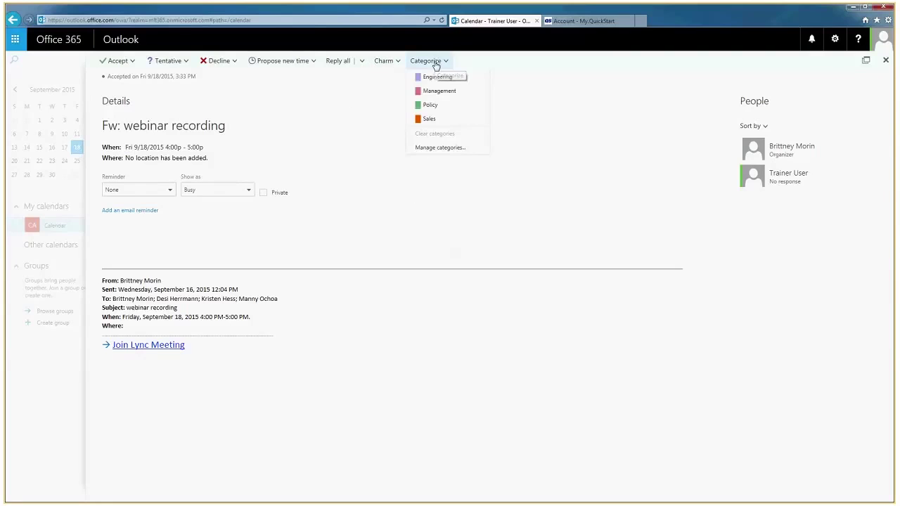
{"action": "left_click", "coordinate": [310, 121]}
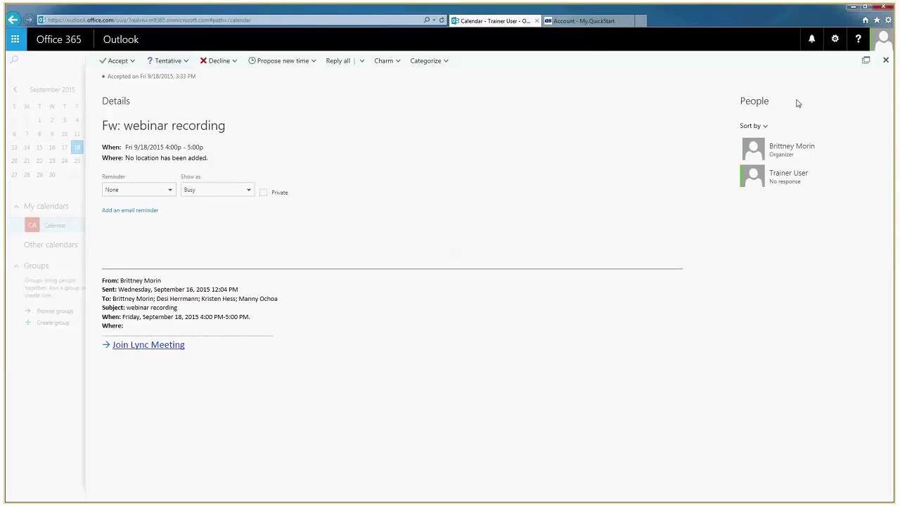
{"action": "left_click", "coordinate": [886, 62]}
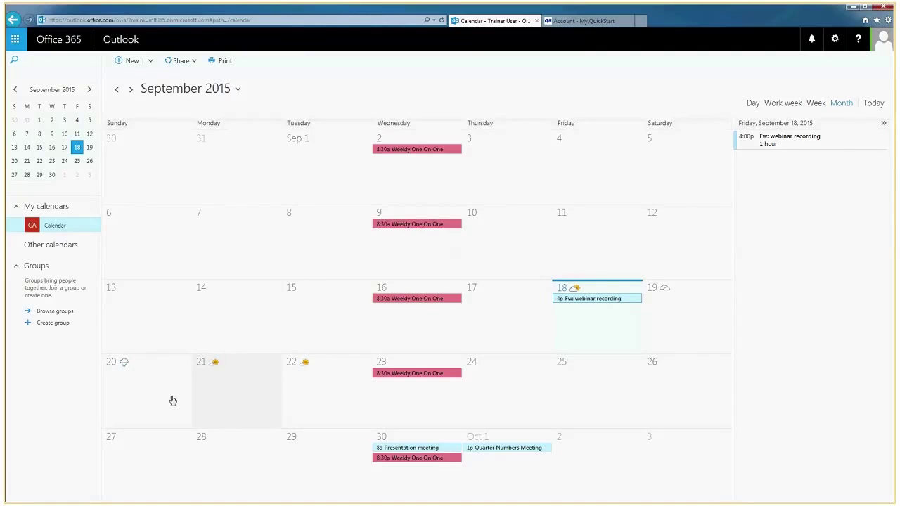
Switch from the Calendar to People and open the Project contact list to show its members
{"action": "left_click", "coordinate": [15, 41]}
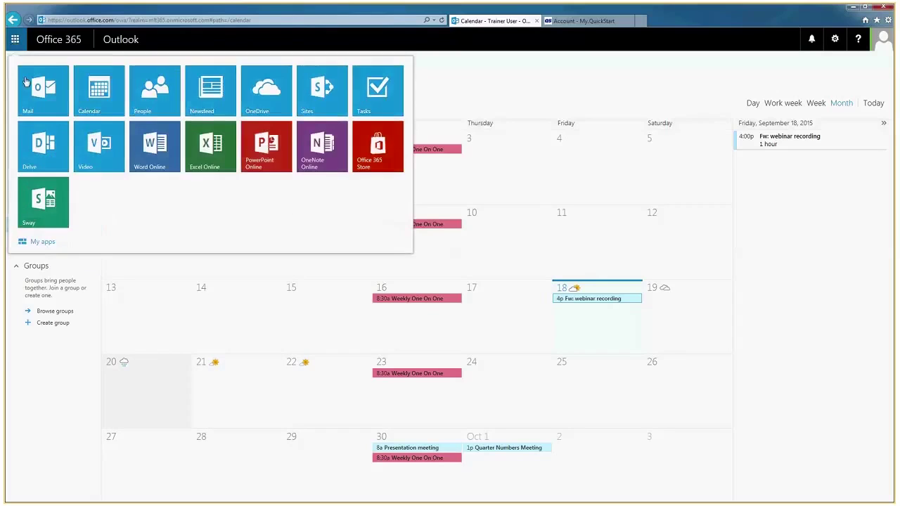
{"action": "left_click", "coordinate": [152, 97]}
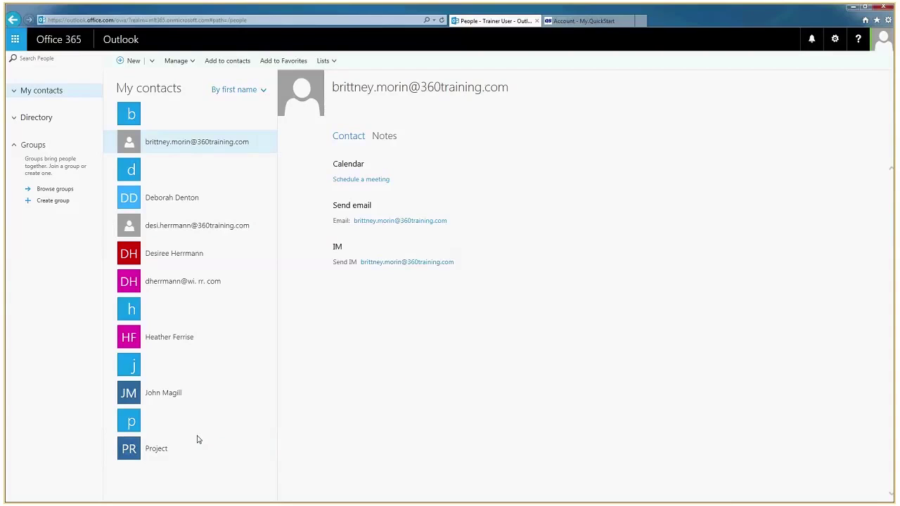
{"action": "left_click", "coordinate": [127, 450]}
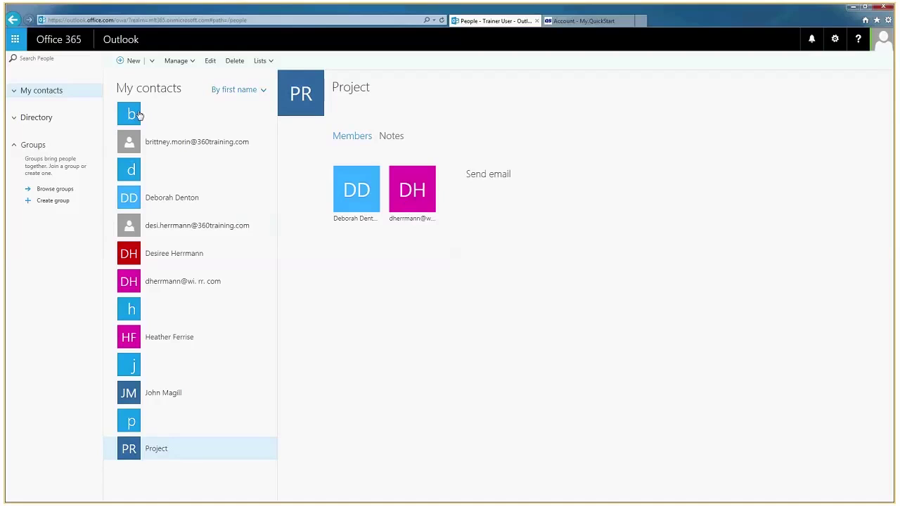
Look over the blank contact form, the kinds of new items, and the contact management options without creating anything
{"action": "left_click", "coordinate": [120, 61]}
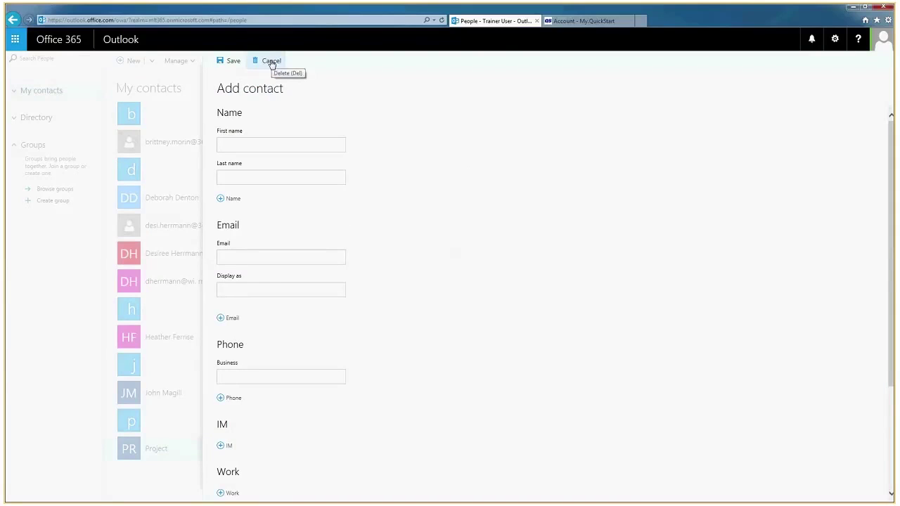
{"action": "left_click", "coordinate": [272, 61]}
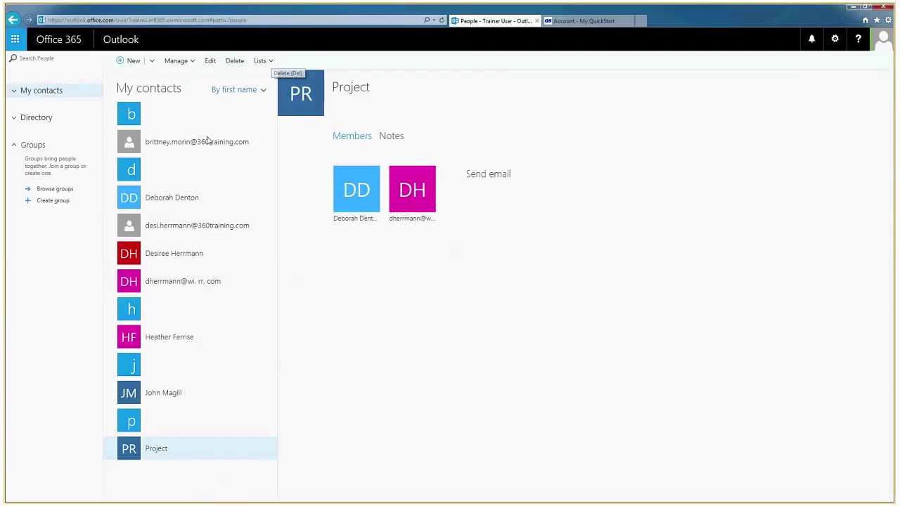
{"action": "left_click", "coordinate": [152, 62]}
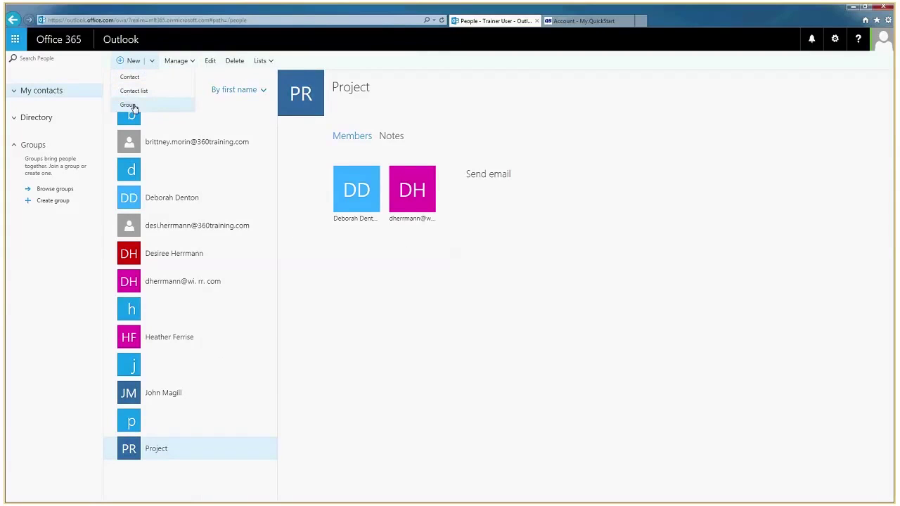
{"action": "left_click", "coordinate": [192, 63]}
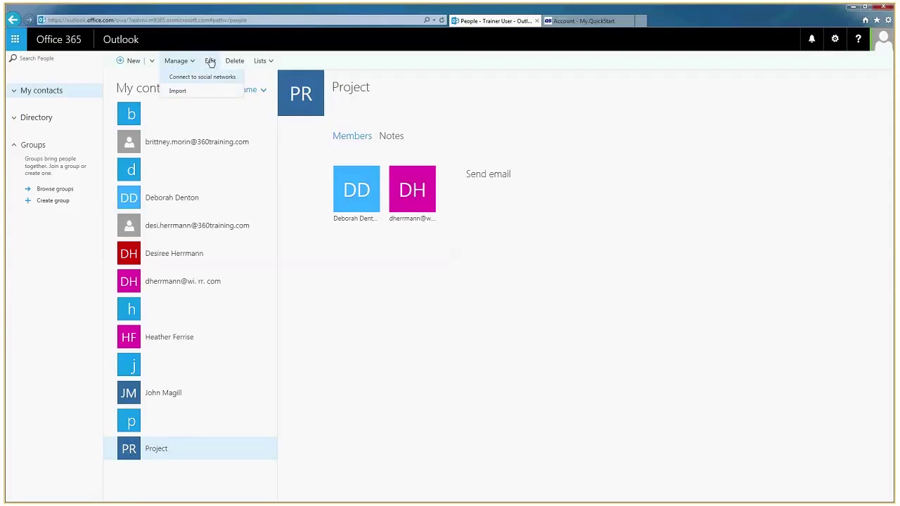
{"action": "left_click", "coordinate": [246, 77]}
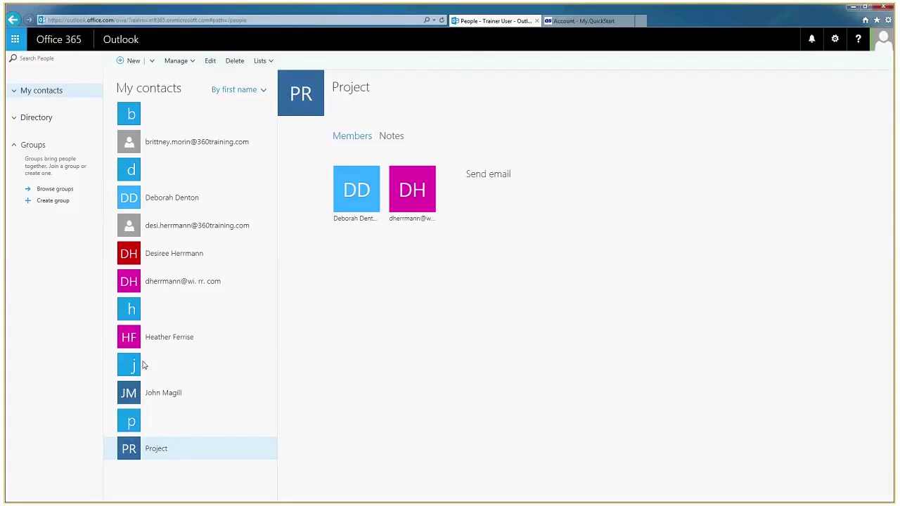
Open the last contact listed under D and expand the My contacts and Directory groups
{"action": "left_click", "coordinate": [132, 314]}
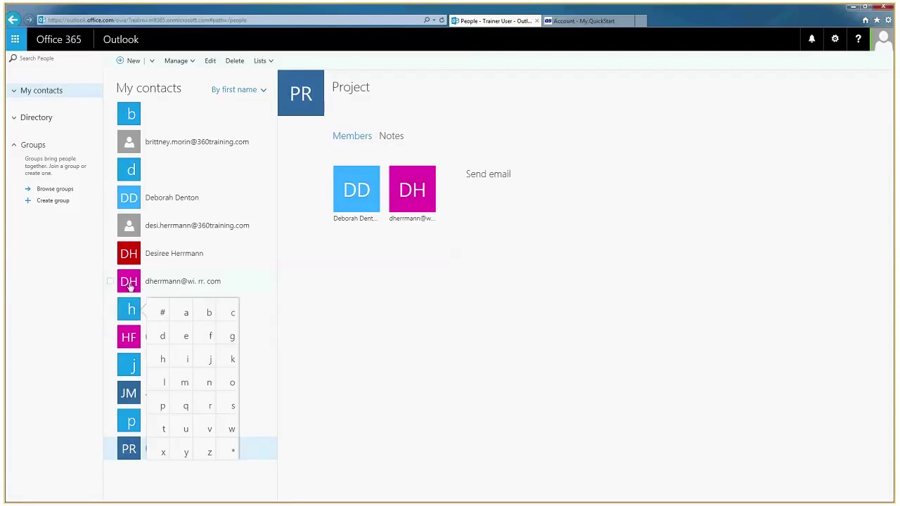
{"action": "left_click", "coordinate": [130, 285]}
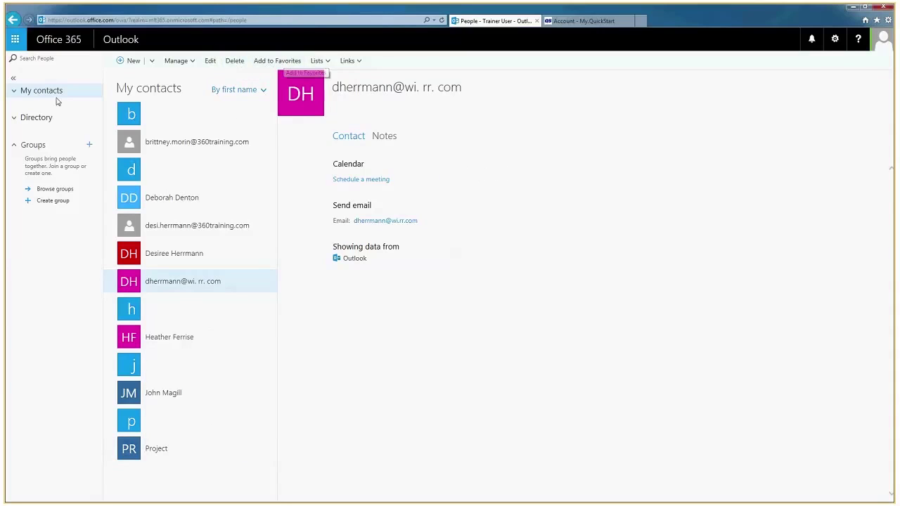
{"action": "left_click", "coordinate": [14, 94]}
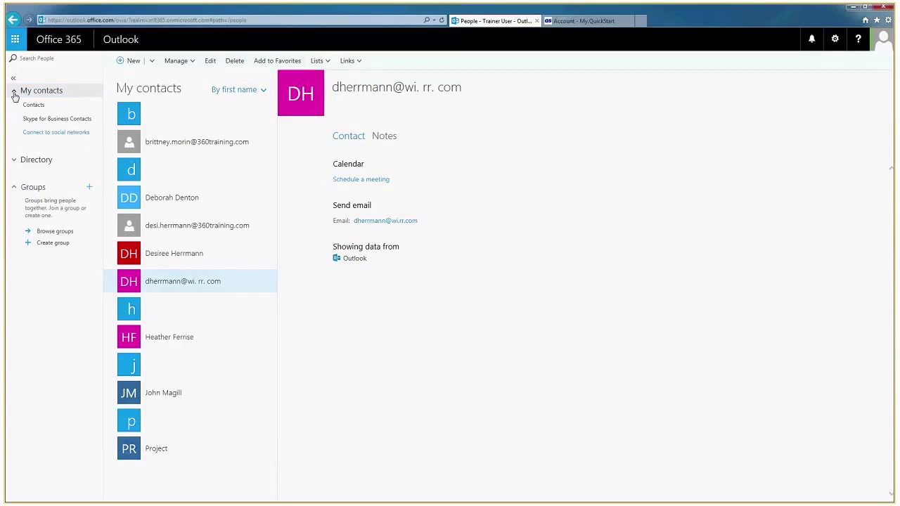
{"action": "left_click", "coordinate": [12, 160]}
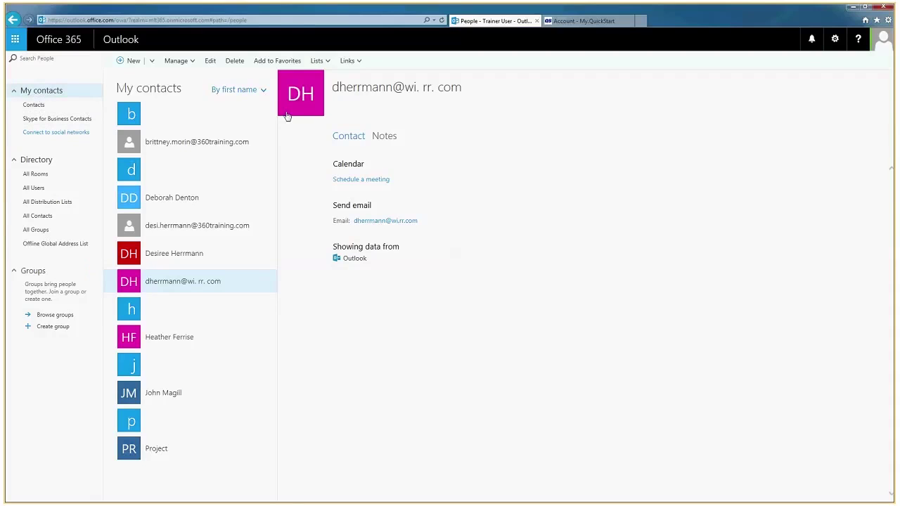
Examine the selected contact's list membership options and suggested profile links without changing either
{"action": "left_click", "coordinate": [328, 64]}
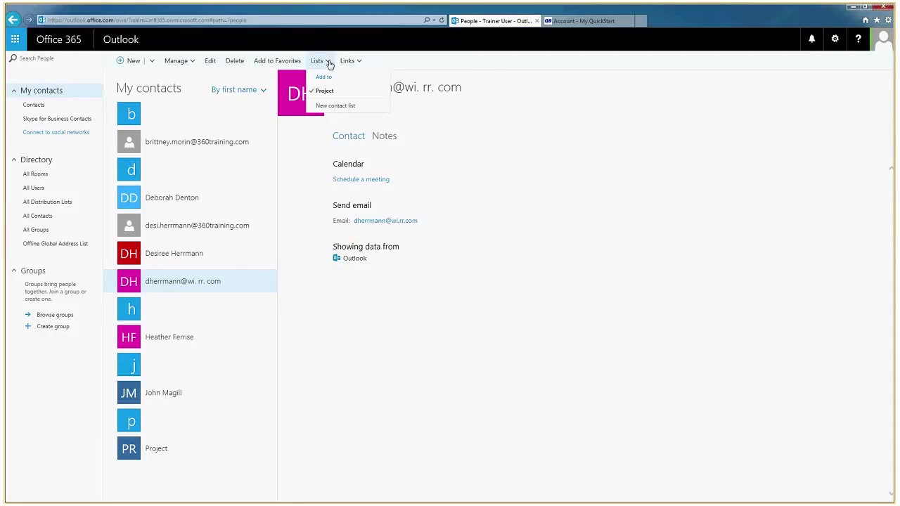
{"action": "left_click", "coordinate": [360, 63]}
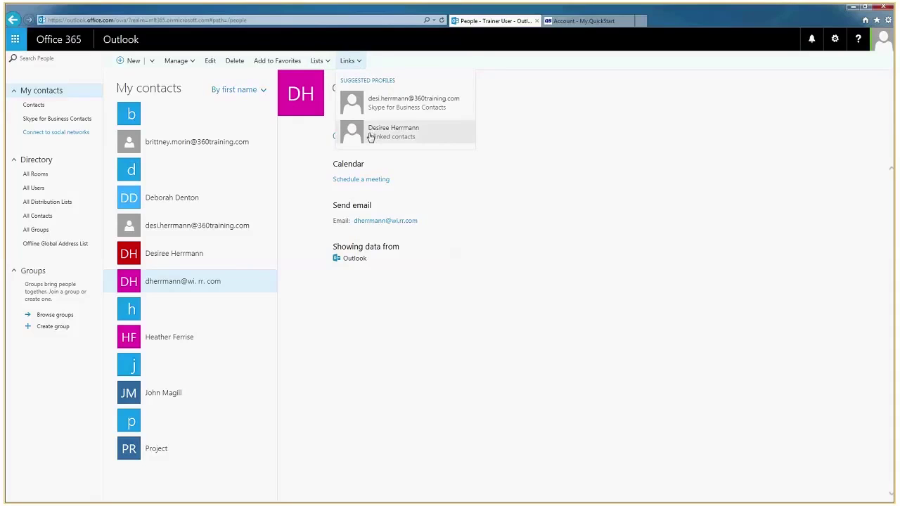
{"action": "left_click", "coordinate": [345, 376]}
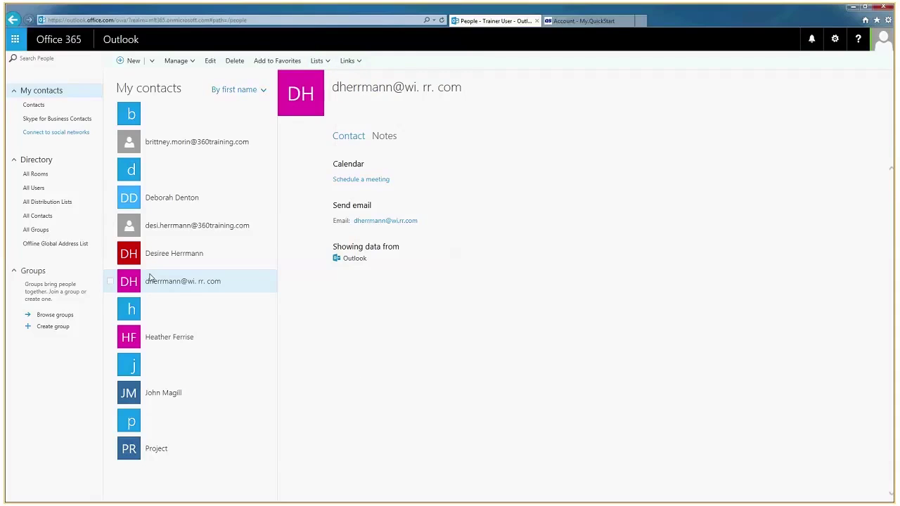
Try adding a Mobile phone field and Business address fields in a new contact form, and discard the form unsaved
{"action": "left_click", "coordinate": [121, 64]}
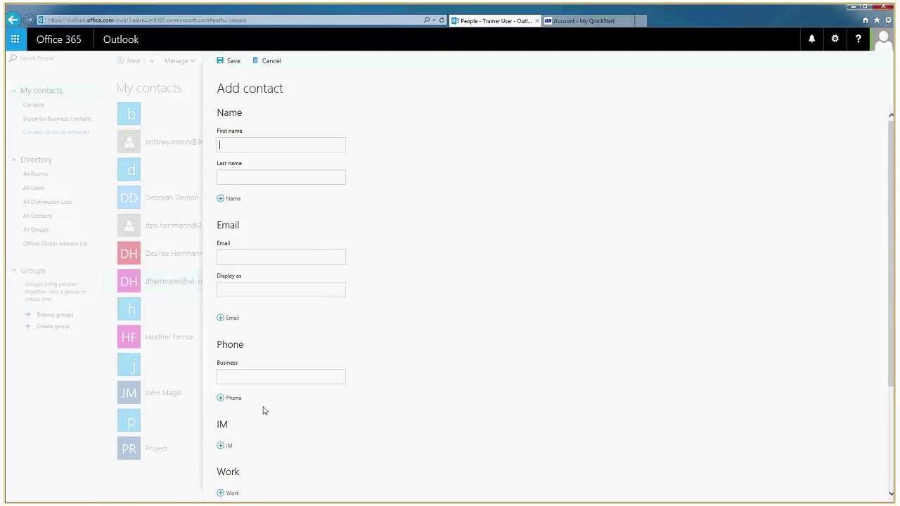
{"action": "scroll", "coordinate": [264, 410], "scroll_direction": "down", "scroll_amount": 2}
{"action": "left_click", "coordinate": [220, 279]}
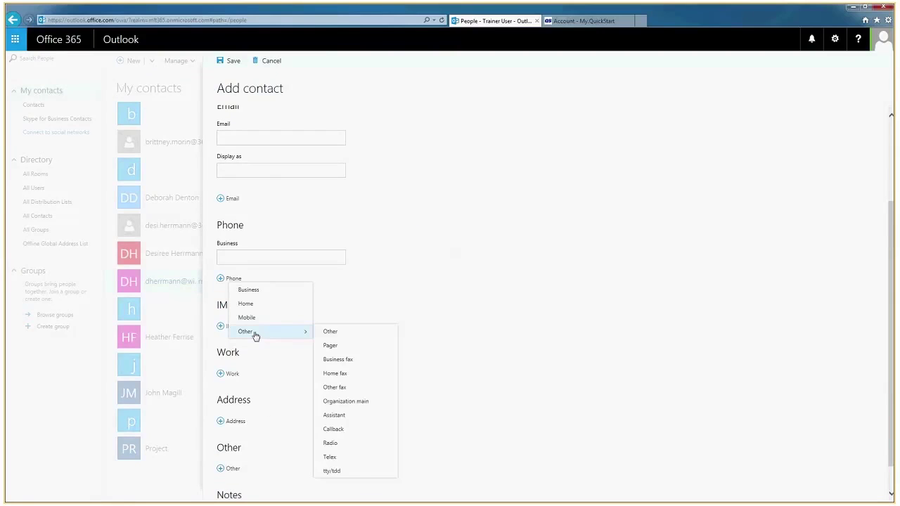
{"action": "left_click", "coordinate": [252, 317]}
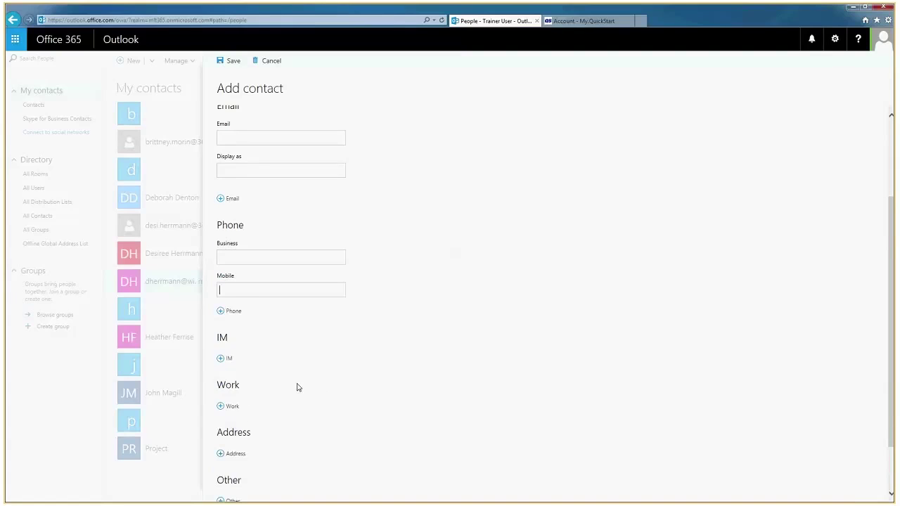
{"action": "scroll", "coordinate": [298, 387], "scroll_direction": "down", "scroll_amount": 1}
{"action": "left_click", "coordinate": [221, 390]}
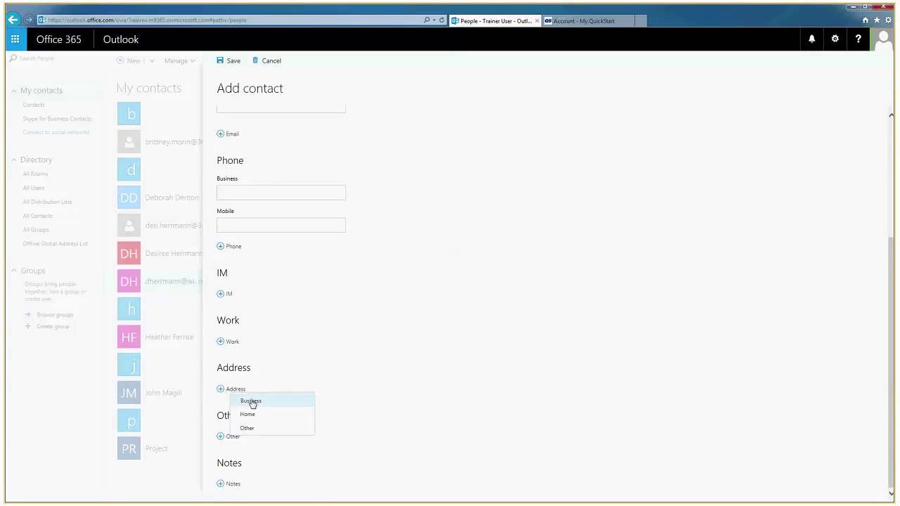
{"action": "left_click", "coordinate": [251, 400]}
{"action": "scroll", "coordinate": [249, 416], "scroll_direction": "down", "scroll_amount": 3}
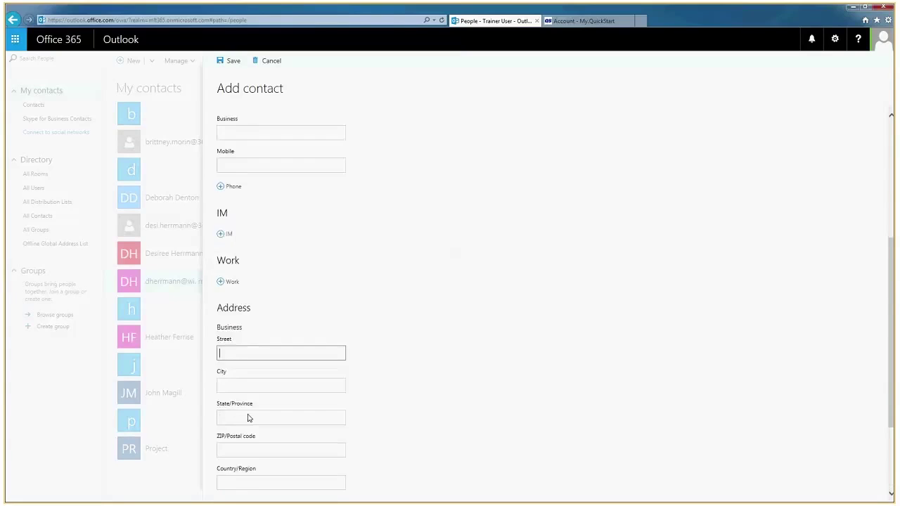
{"action": "left_click", "coordinate": [237, 227]}
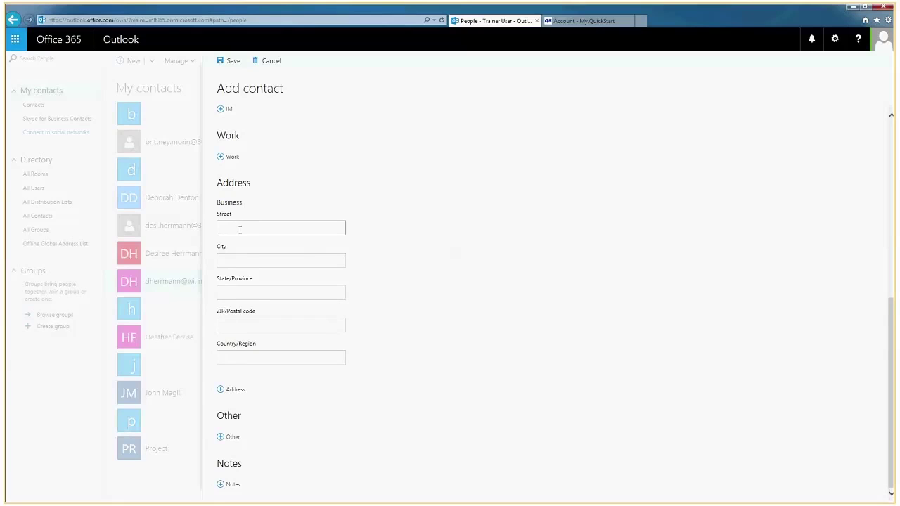
{"action": "scroll", "coordinate": [240, 229], "scroll_direction": "up", "scroll_amount": 5}
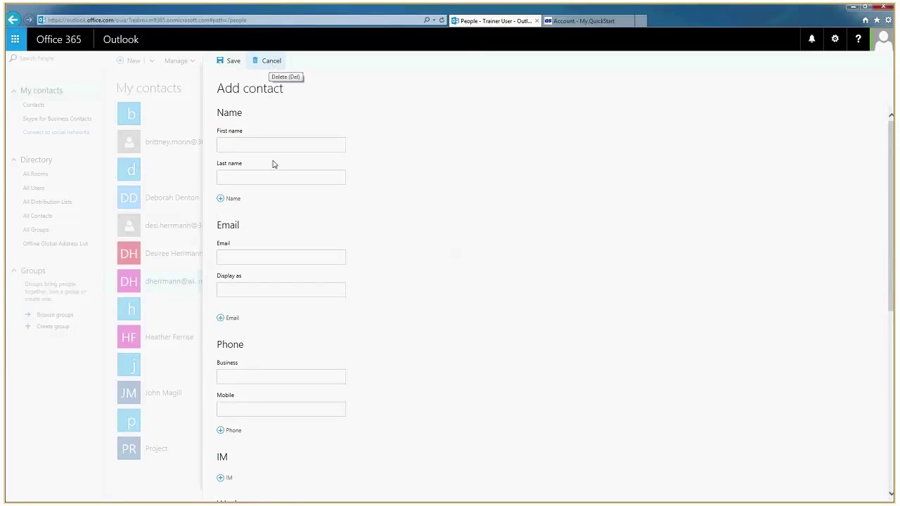
{"action": "key", "text": "Escape"}
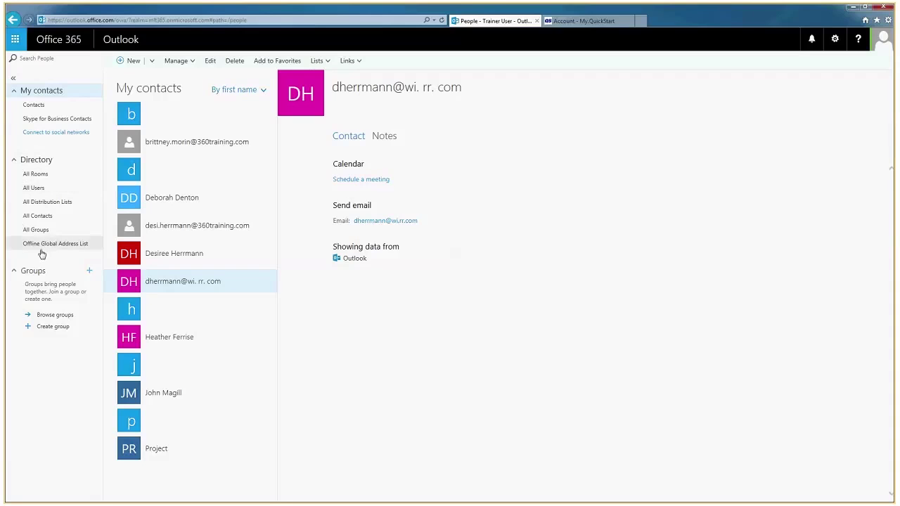
Collapse the Directory group, and briefly hide and restore the folder pane in People
{"action": "left_click", "coordinate": [14, 161]}
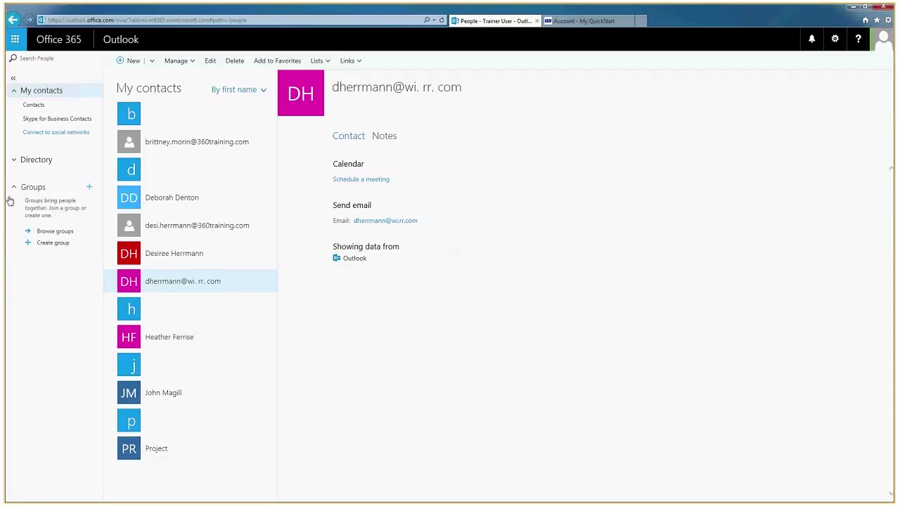
{"action": "left_click", "coordinate": [12, 81]}
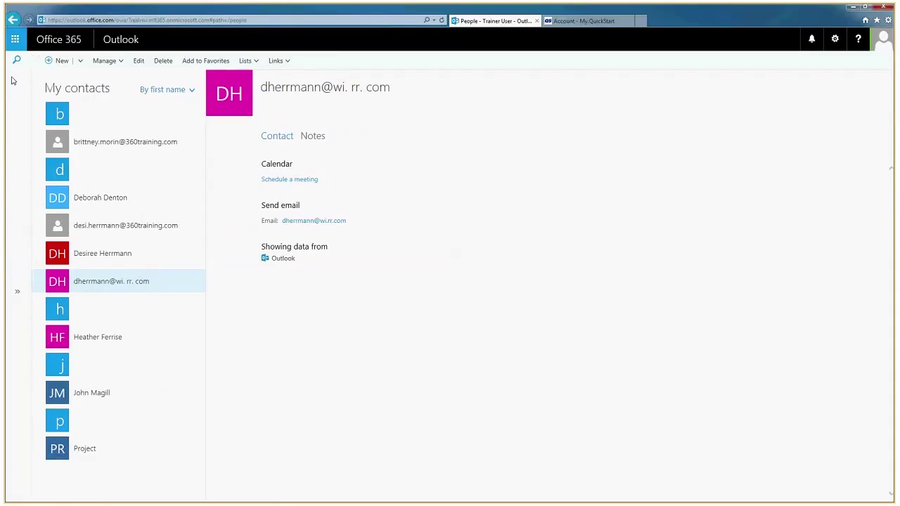
{"action": "left_click", "coordinate": [19, 295]}
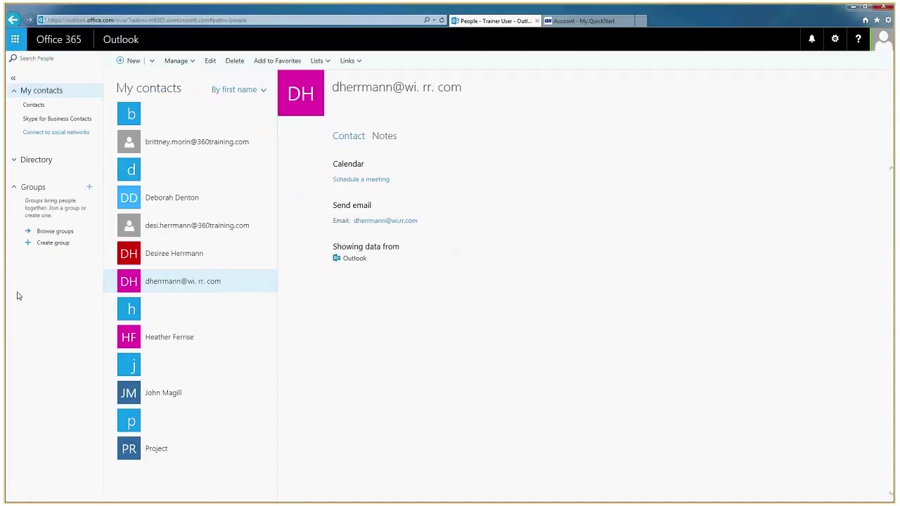
{"action": "left_click", "coordinate": [14, 161]}
{"action": "left_click", "coordinate": [15, 161]}
Look over the People options, expand the Calendar and Mail option categories, and return to the contact list
{"action": "left_click", "coordinate": [836, 40]}
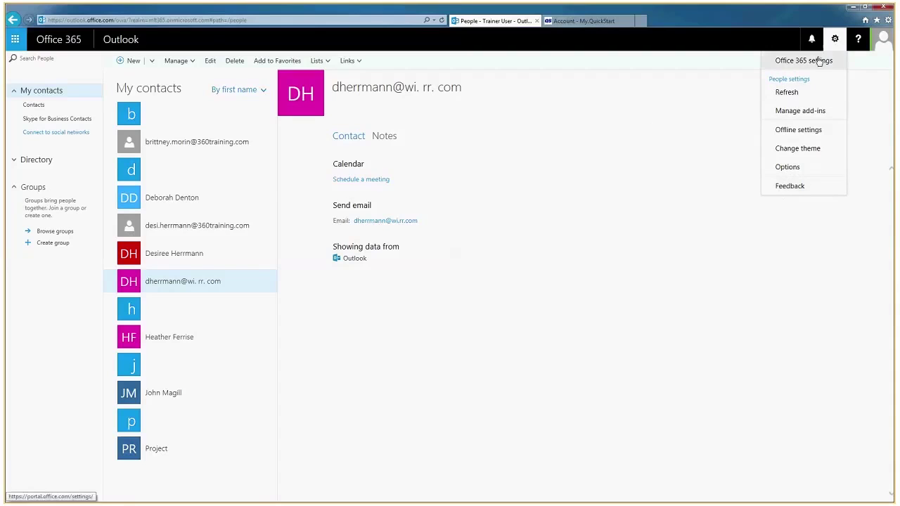
{"action": "left_click", "coordinate": [780, 169]}
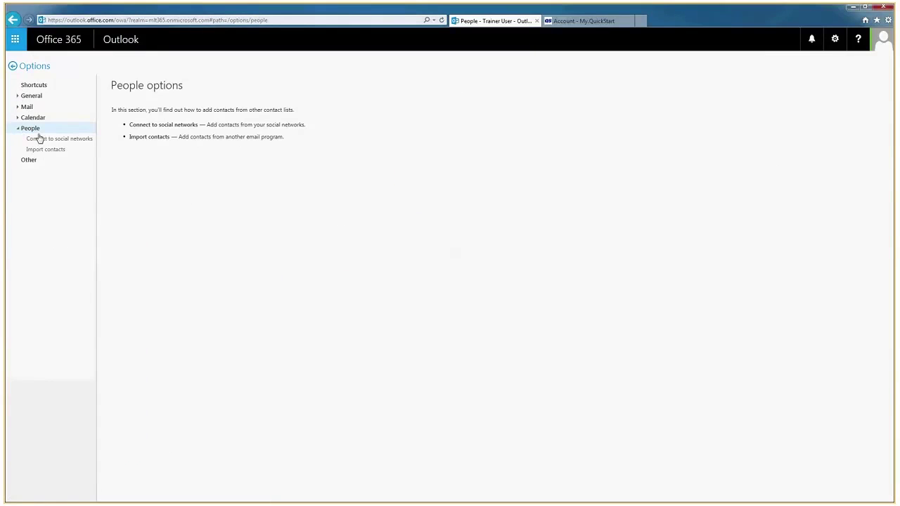
{"action": "left_click", "coordinate": [18, 118]}
{"action": "left_click", "coordinate": [21, 108]}
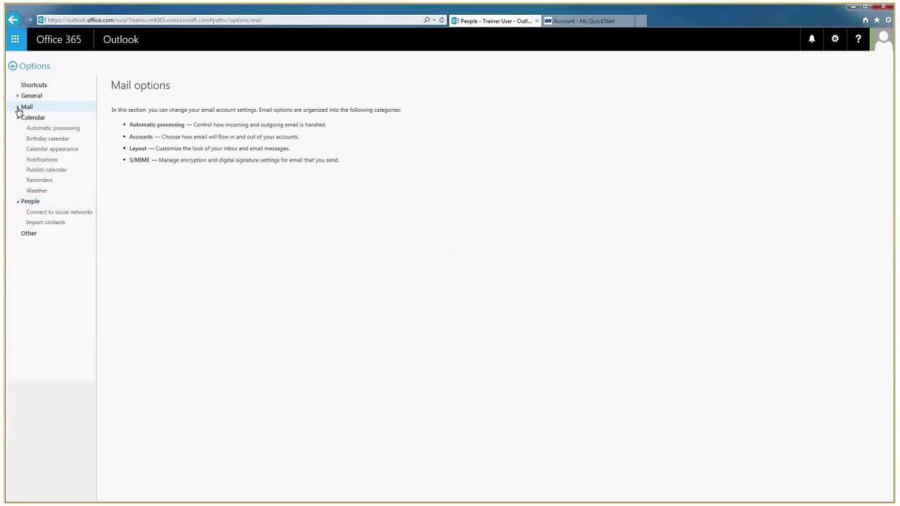
{"action": "left_click", "coordinate": [17, 108]}
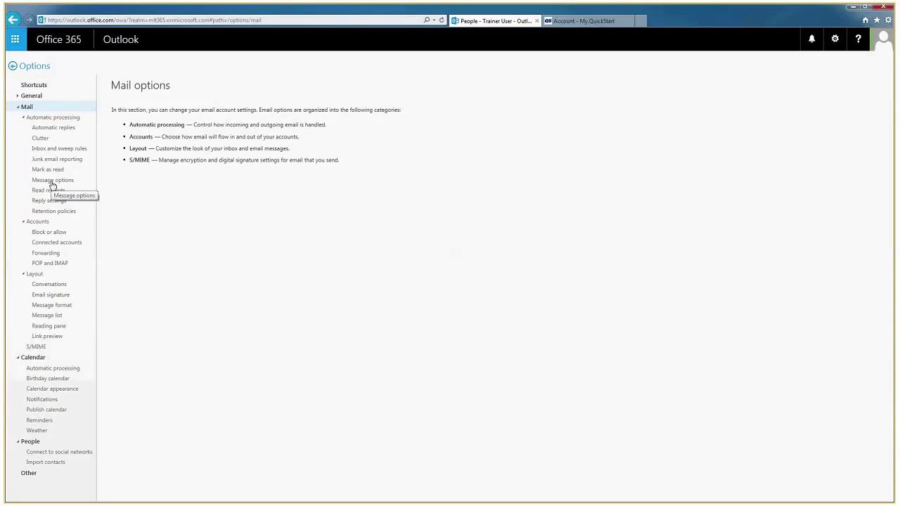
{"action": "left_click", "coordinate": [14, 42]}
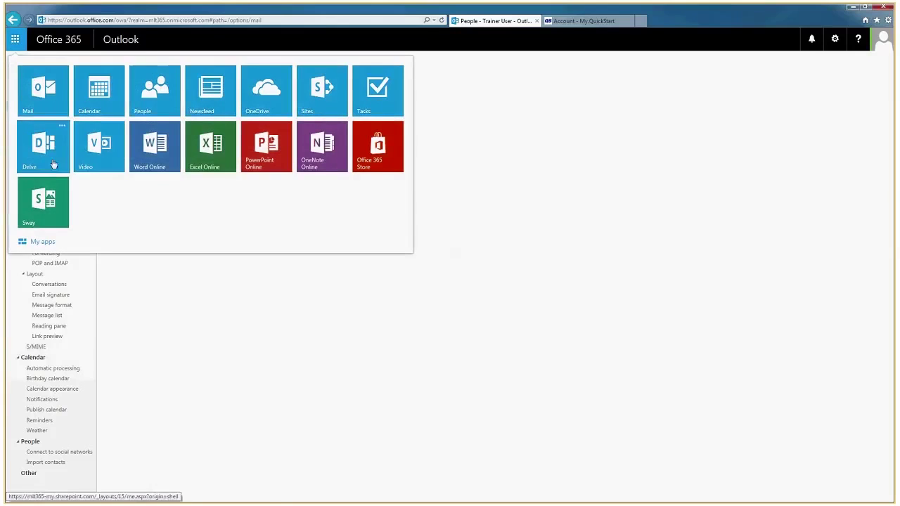
{"action": "left_click", "coordinate": [148, 98]}
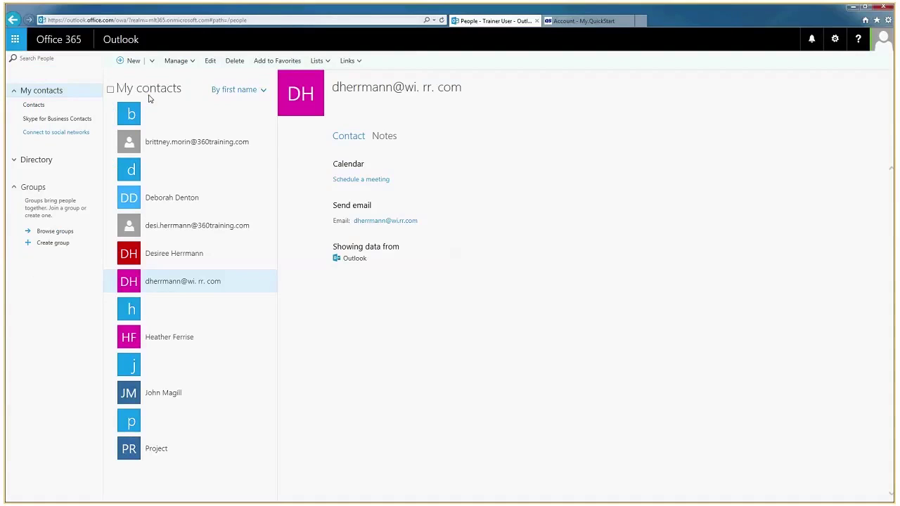
Switch to Tasks and compare the Tasks list with the Flagged items and tasks list
{"action": "left_click", "coordinate": [15, 43]}
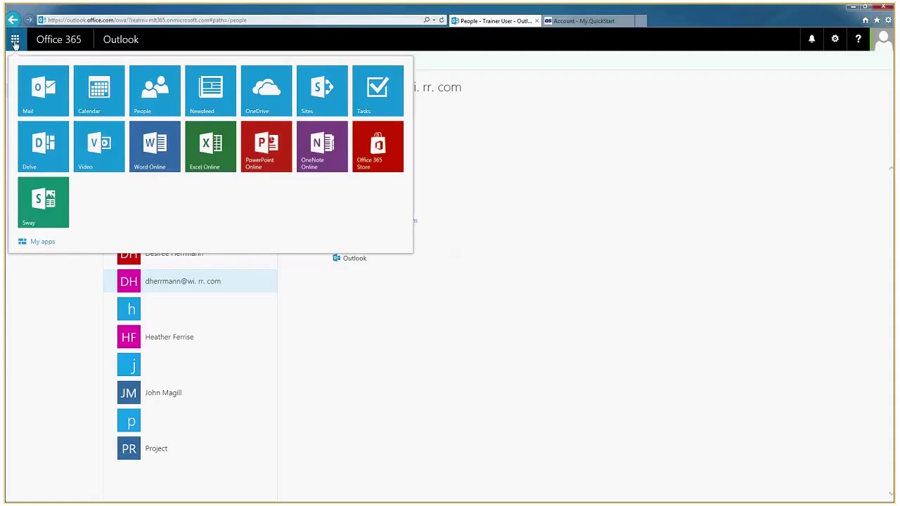
{"action": "left_click", "coordinate": [378, 95]}
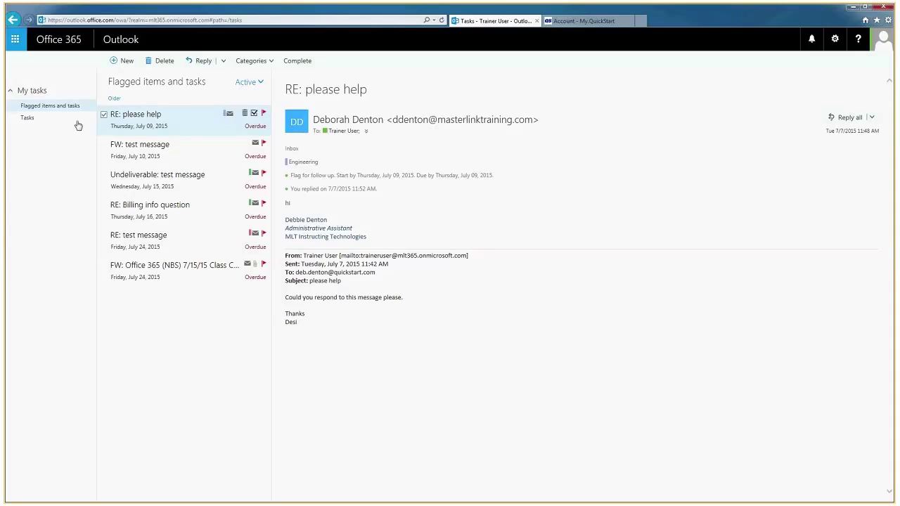
{"action": "left_click", "coordinate": [27, 119]}
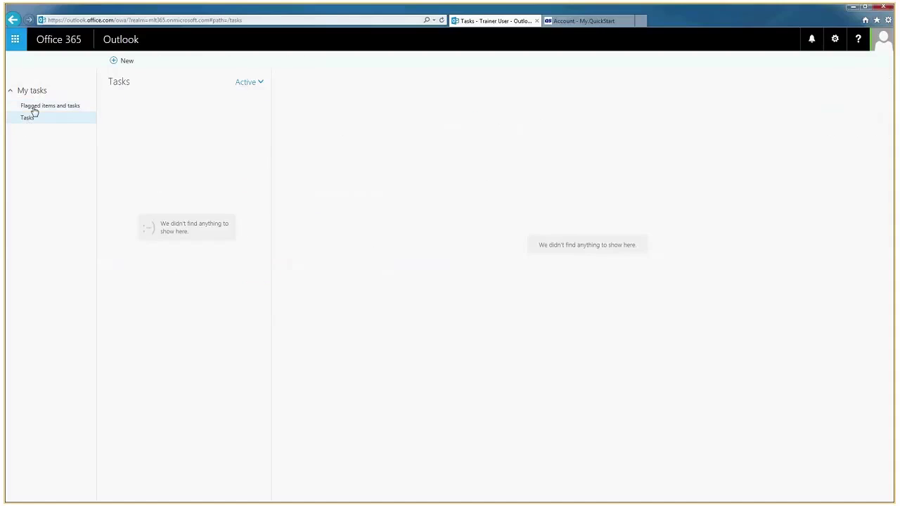
{"action": "left_click", "coordinate": [34, 111]}
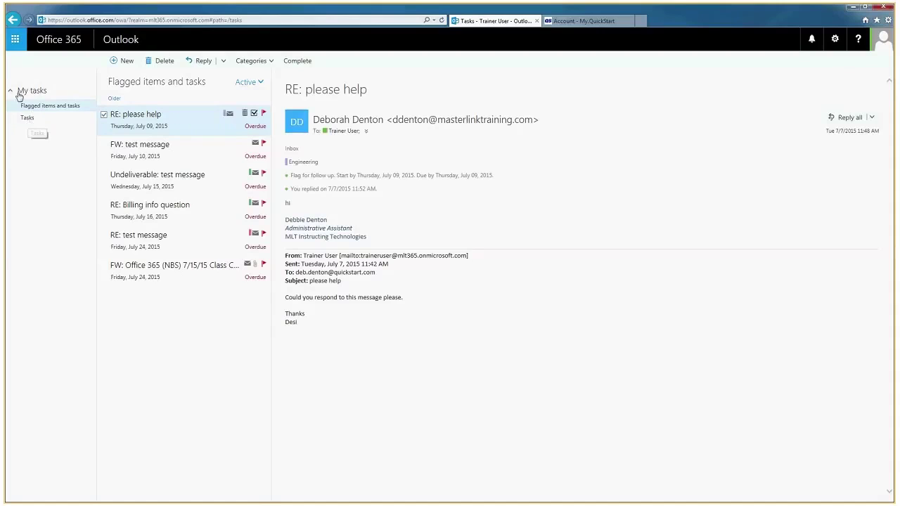
{"action": "left_click", "coordinate": [28, 119]}
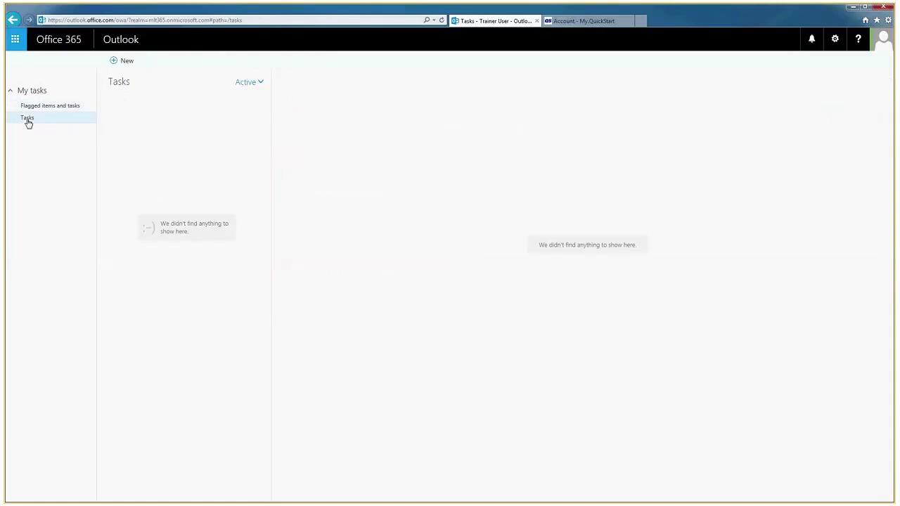
{"action": "left_click", "coordinate": [29, 109]}
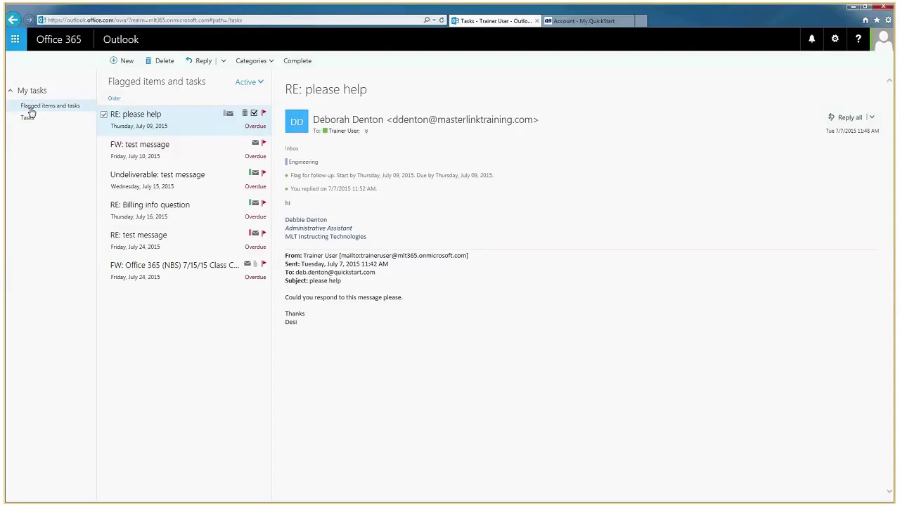
Switch to Mail and look through the Management, Hardware, Desktop Stuff and Admin subfolders of the Inbox
{"action": "left_click", "coordinate": [15, 40]}
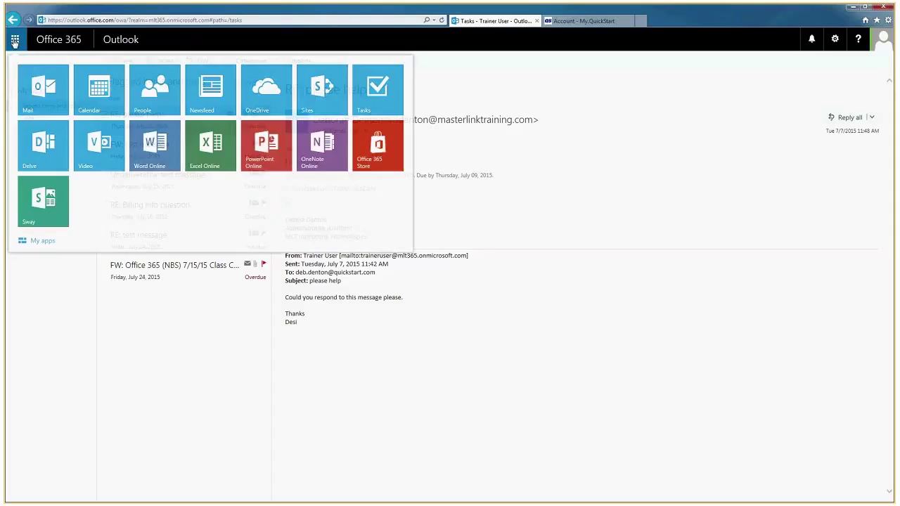
{"action": "left_click", "coordinate": [31, 91]}
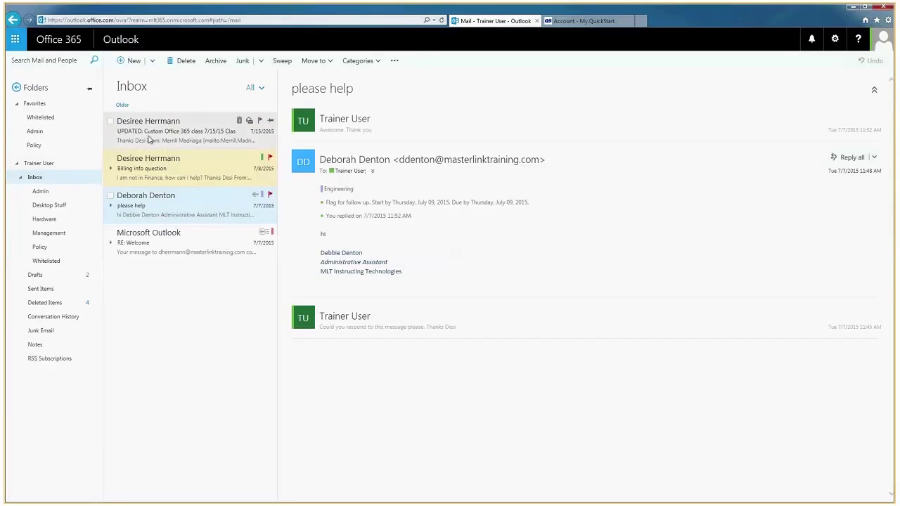
{"action": "left_click", "coordinate": [41, 234]}
{"action": "left_click", "coordinate": [44, 220]}
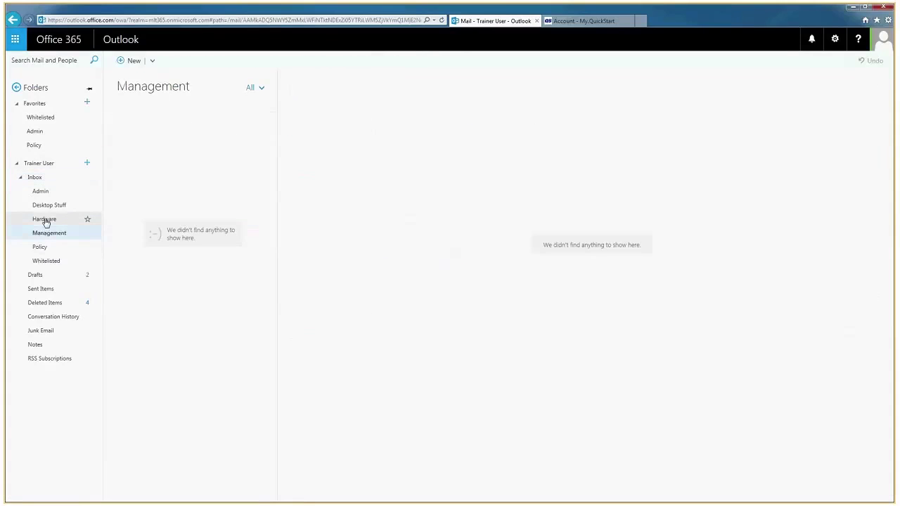
{"action": "left_click", "coordinate": [49, 209]}
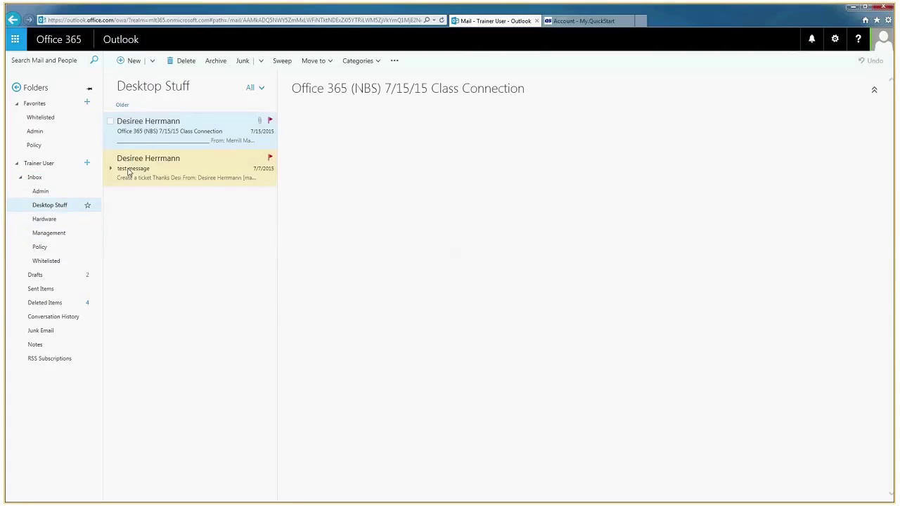
{"action": "left_click", "coordinate": [40, 191]}
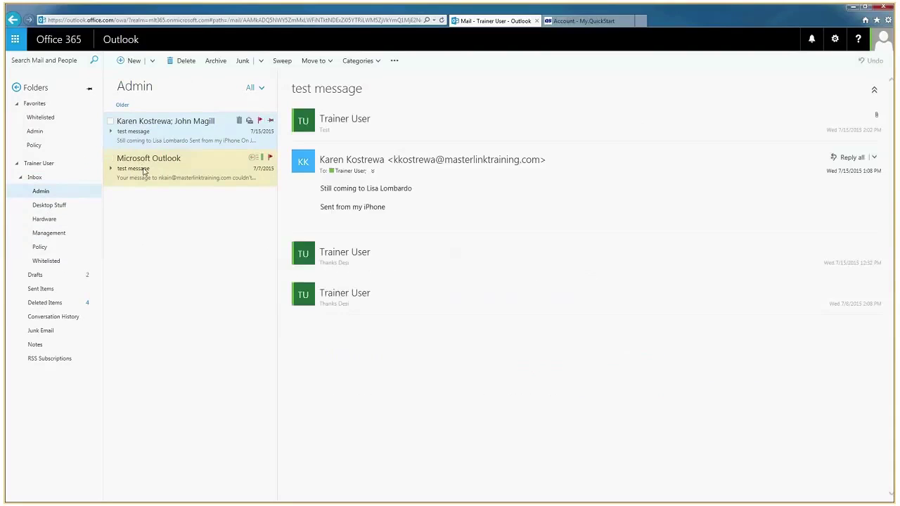
Examine the undeliverable notice and the expanded test message conversation in Admin, view the newest message's sender card, and close it
{"action": "left_click", "coordinate": [143, 169]}
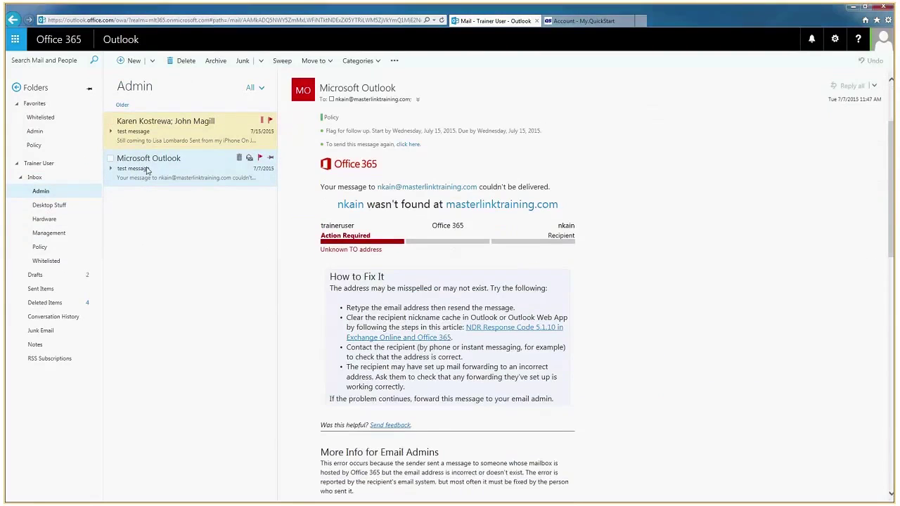
{"action": "left_click", "coordinate": [176, 139]}
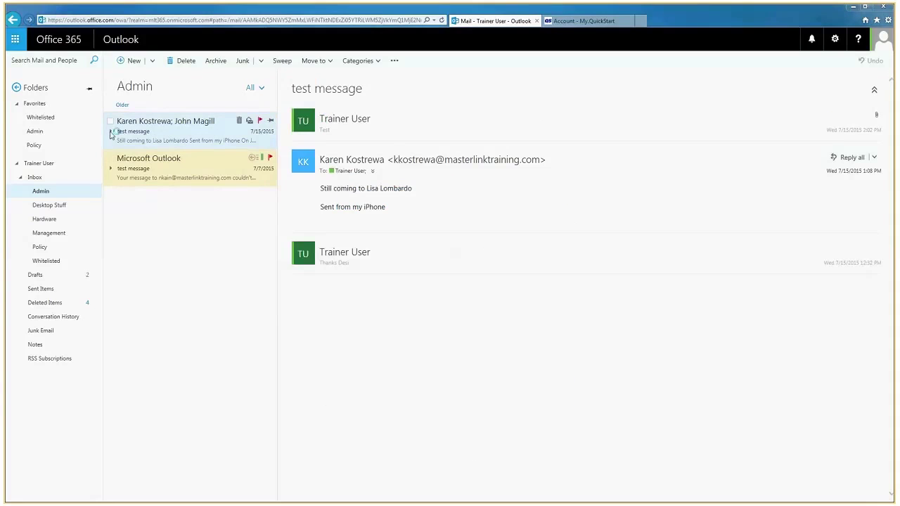
{"action": "left_click", "coordinate": [111, 133]}
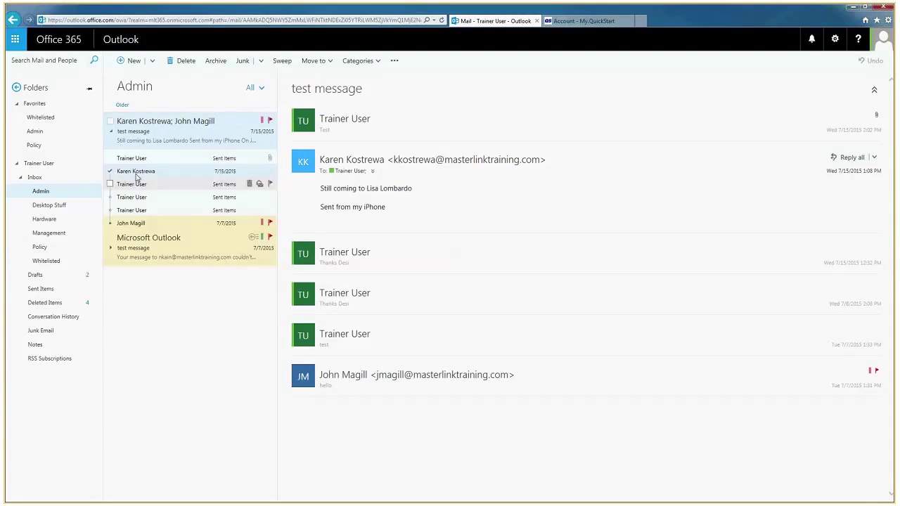
{"action": "left_click", "coordinate": [137, 159]}
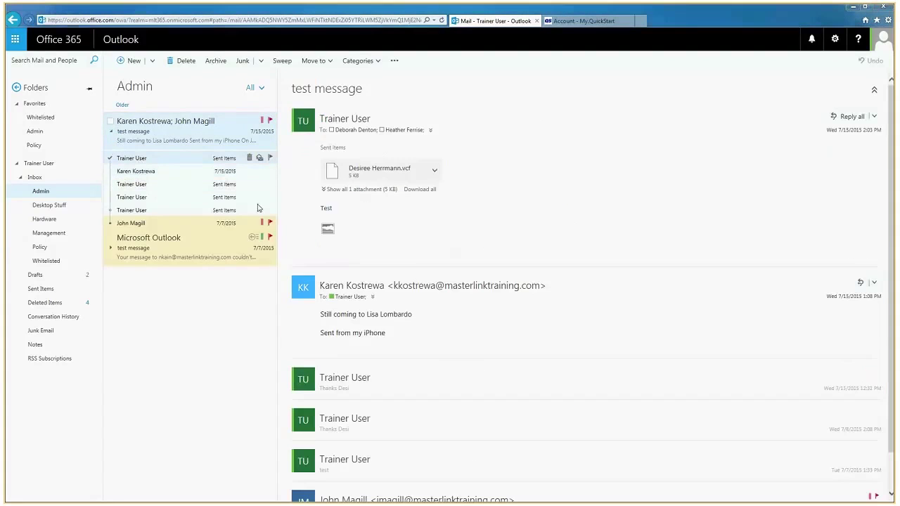
{"action": "left_click", "coordinate": [344, 119]}
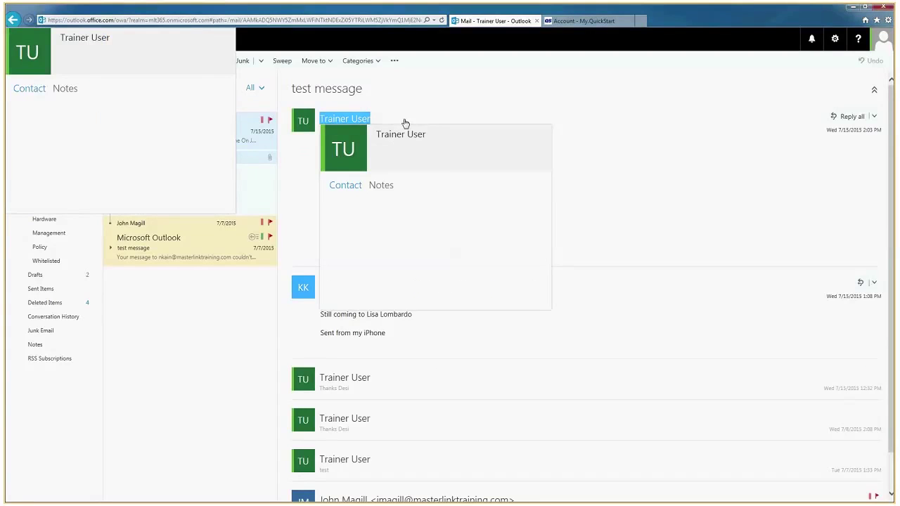
{"action": "left_click", "coordinate": [62, 303]}
{"action": "left_click", "coordinate": [46, 412]}
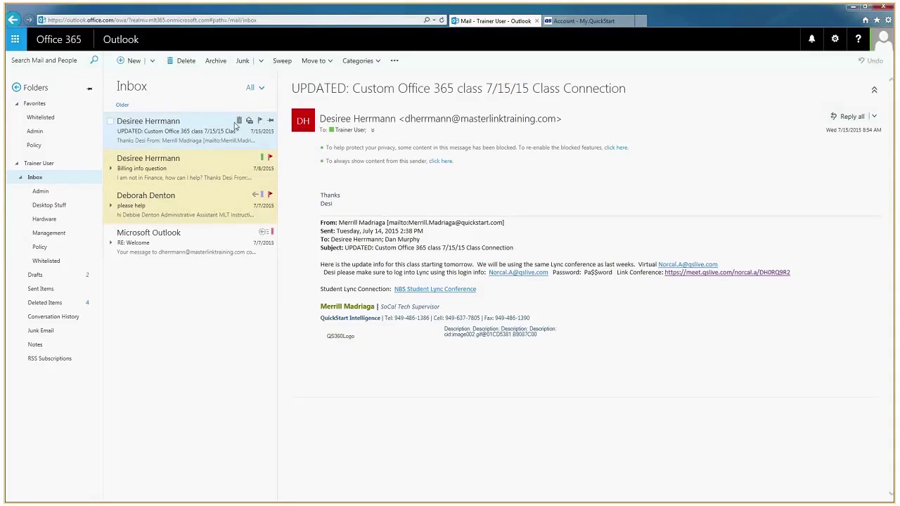
Flag the Inbox message "UPDATED: Custom Office 365 class 7/15/15 Class Connection" for follow-up, trying the completed mark, and view the flagged items in Tasks
{"action": "left_click", "coordinate": [259, 121]}
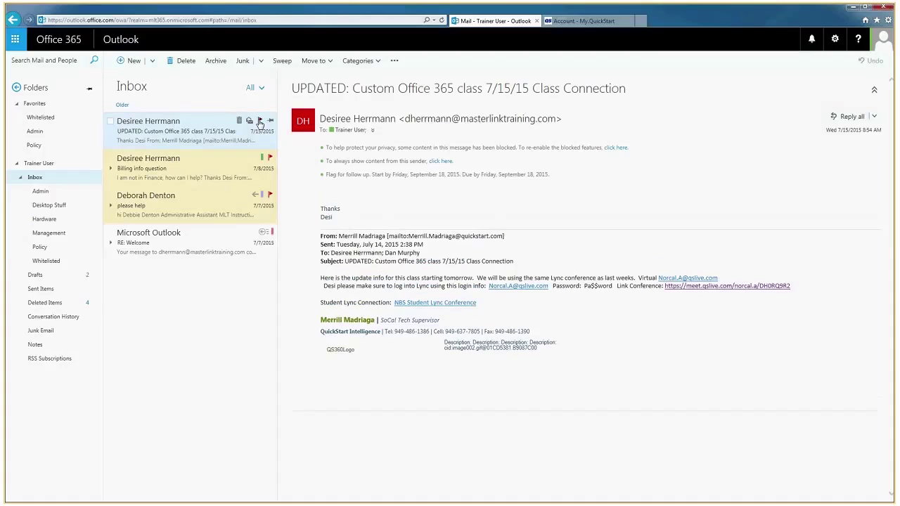
{"action": "left_click", "coordinate": [260, 121]}
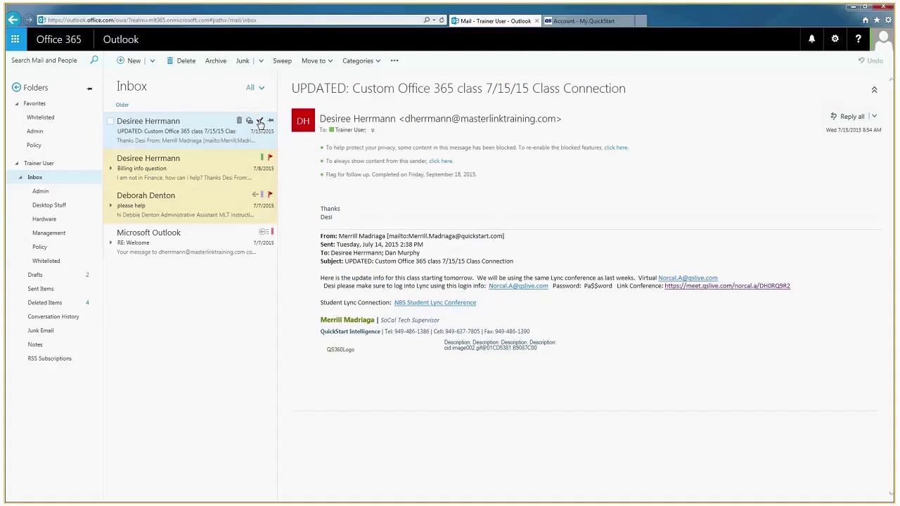
{"action": "left_click", "coordinate": [260, 122]}
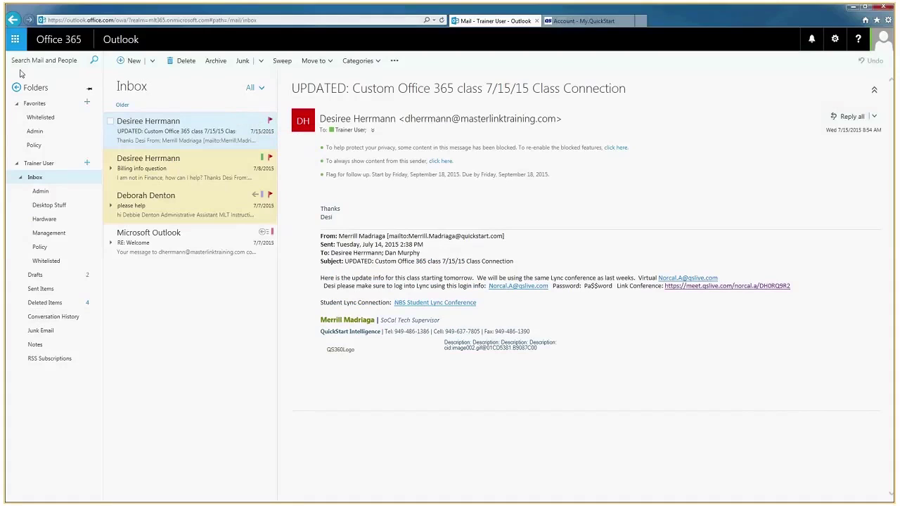
{"action": "left_click", "coordinate": [14, 40]}
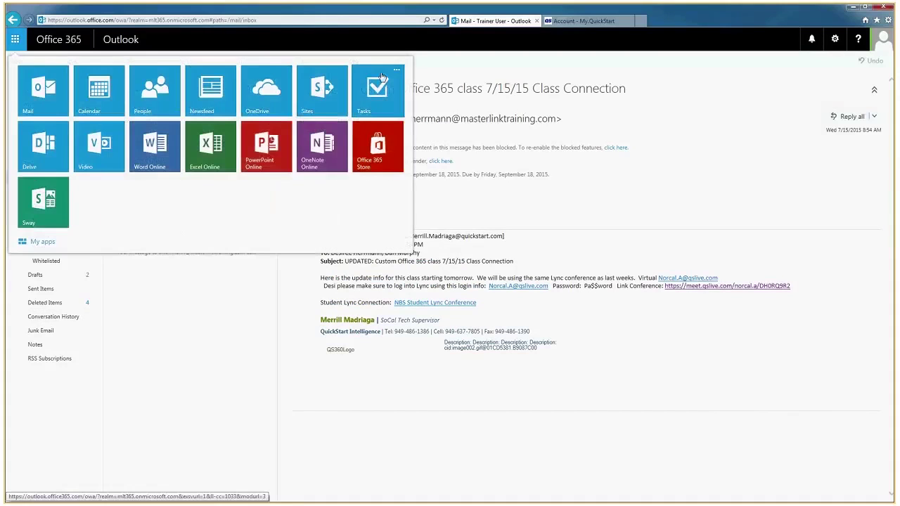
{"action": "left_click", "coordinate": [378, 89]}
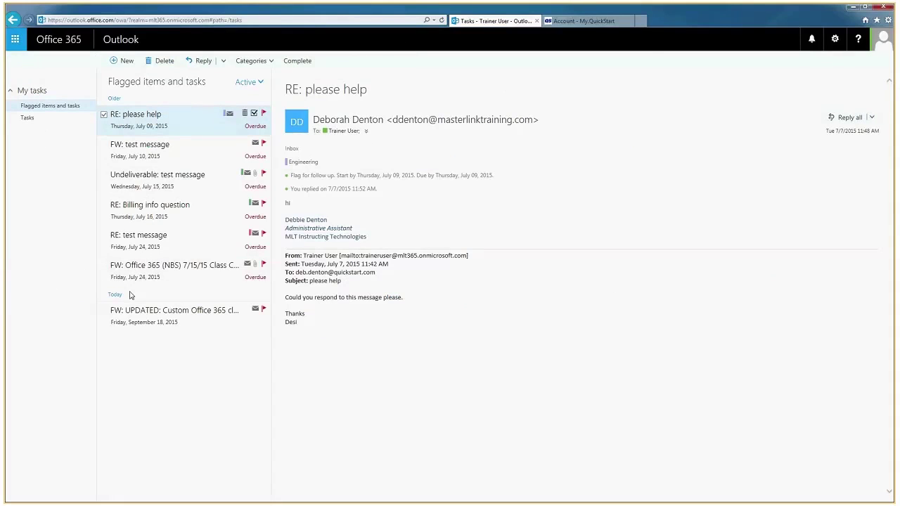
Start a new task in the Tasks list with all detail fields shown and the subject "Reports for quarter"
{"action": "left_click", "coordinate": [29, 118]}
{"action": "left_click", "coordinate": [122, 61]}
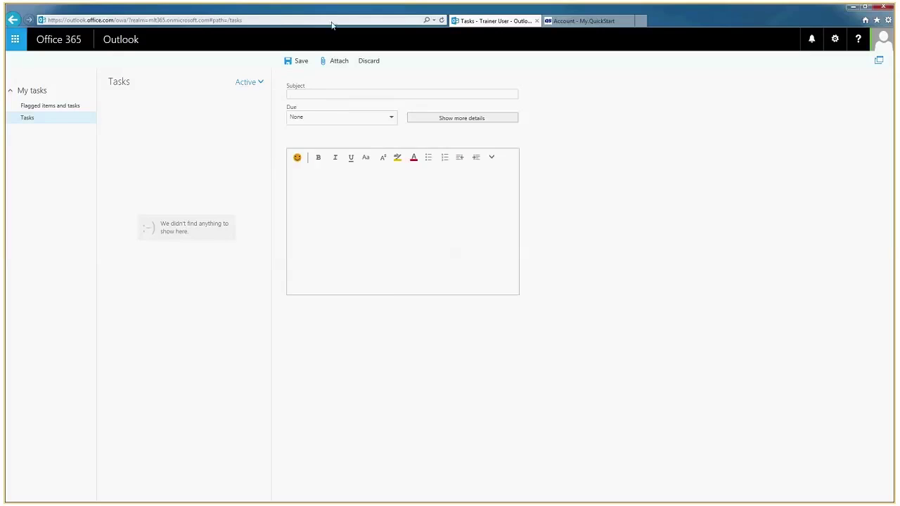
{"action": "left_click", "coordinate": [294, 93]}
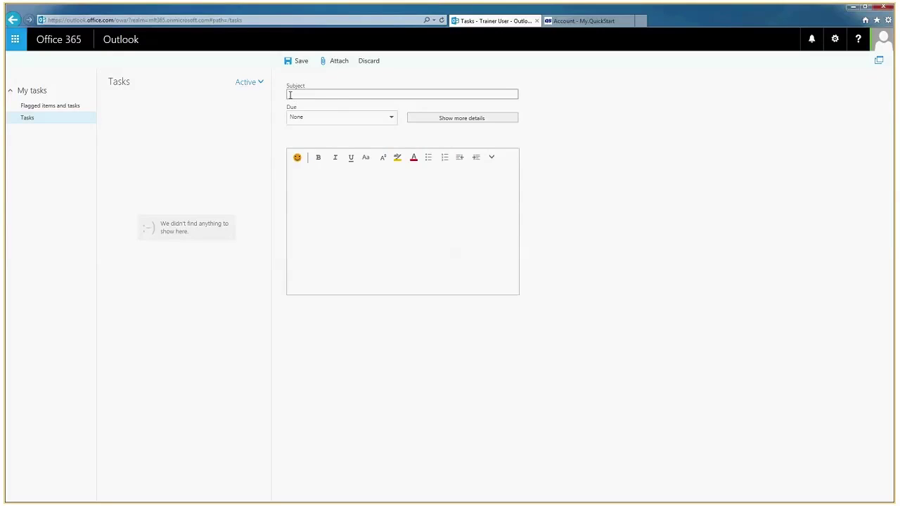
{"action": "left_click", "coordinate": [391, 118]}
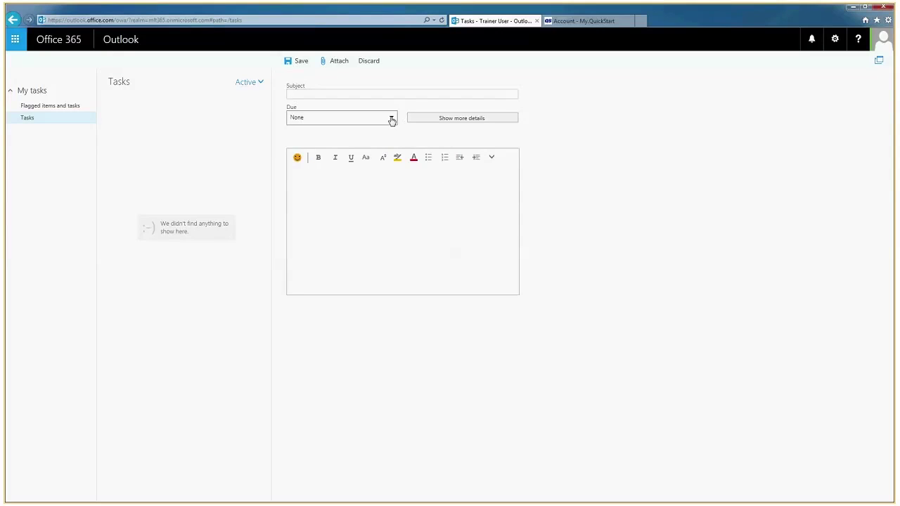
{"action": "left_click", "coordinate": [391, 119]}
{"action": "left_click", "coordinate": [440, 120]}
{"action": "left_click", "coordinate": [300, 94]}
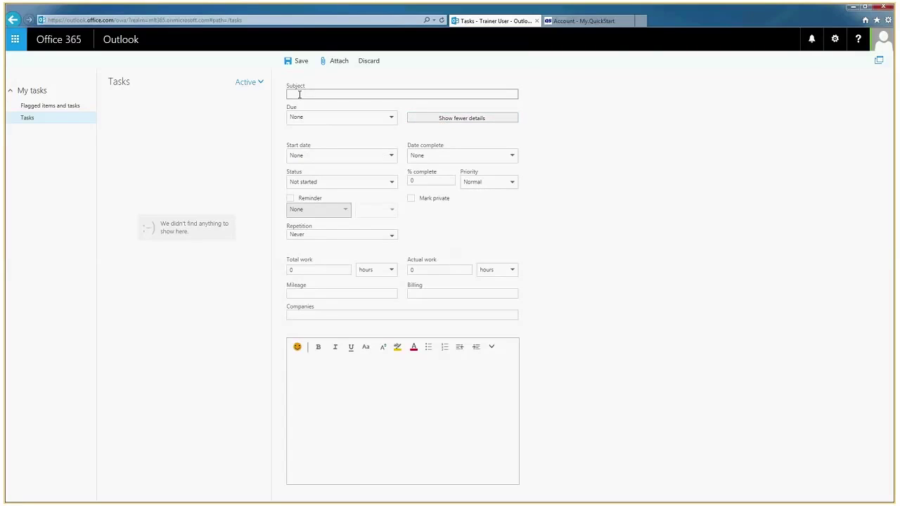
{"action": "type", "text": "Reports for quarter"}
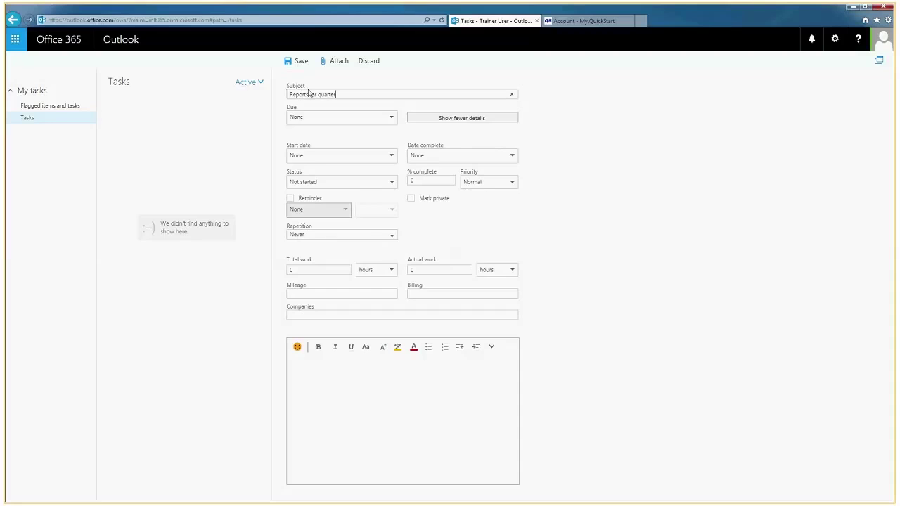
Set the task's due date to 9/30/2015 and its start date to 9/18/2015
{"action": "left_click", "coordinate": [391, 119]}
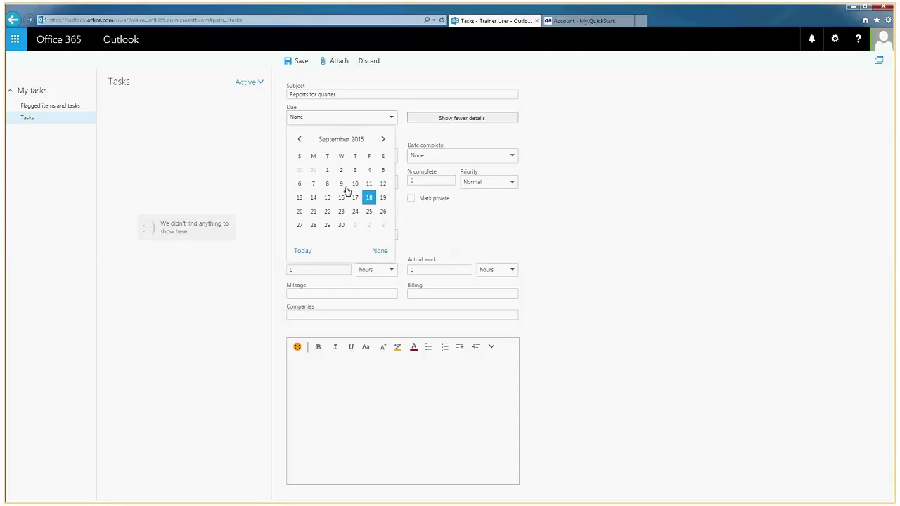
{"action": "left_click", "coordinate": [341, 226]}
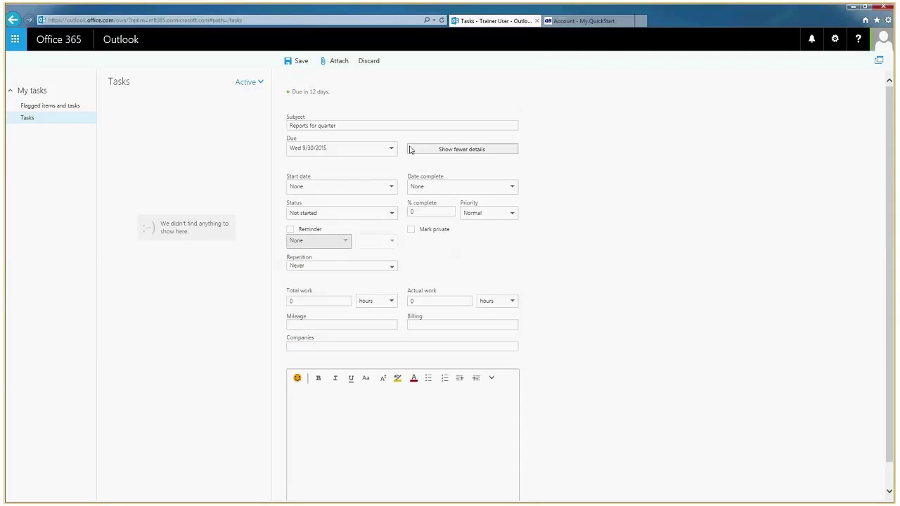
{"action": "left_click", "coordinate": [391, 187]}
{"action": "left_click", "coordinate": [369, 268]}
{"action": "left_click", "coordinate": [552, 176]}
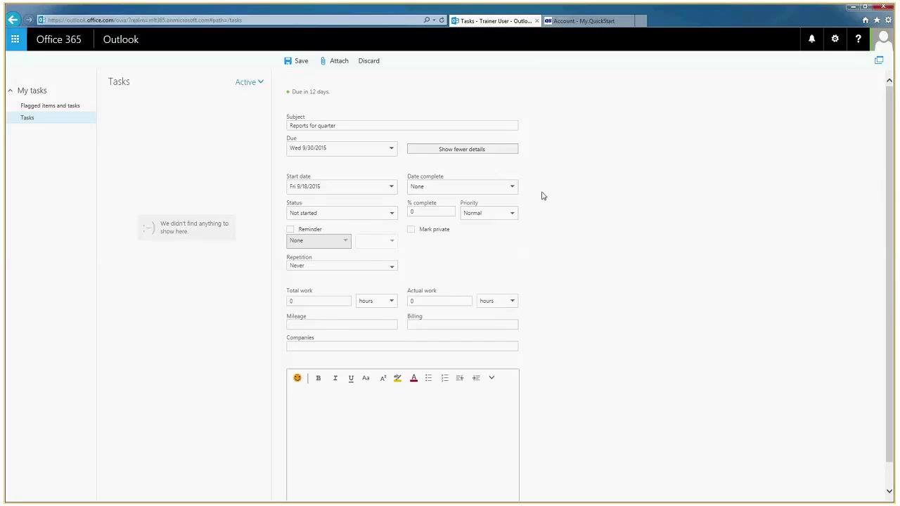
Set the task's status to In progress, leave the work, billing and company fields at their defaults, and save it
{"action": "left_click", "coordinate": [331, 213]}
{"action": "left_click", "coordinate": [315, 243]}
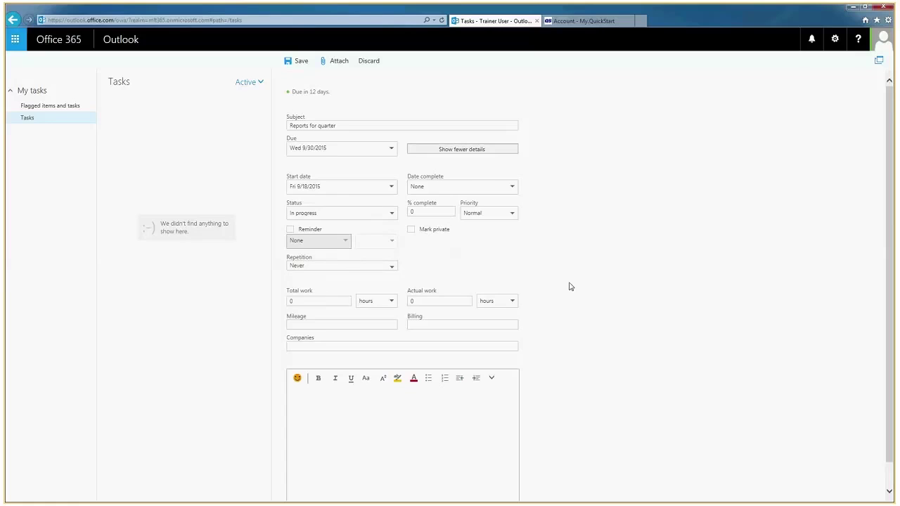
{"action": "scroll", "coordinate": [571, 286], "scroll_direction": "down", "scroll_amount": 1}
{"action": "left_click", "coordinate": [294, 275]}
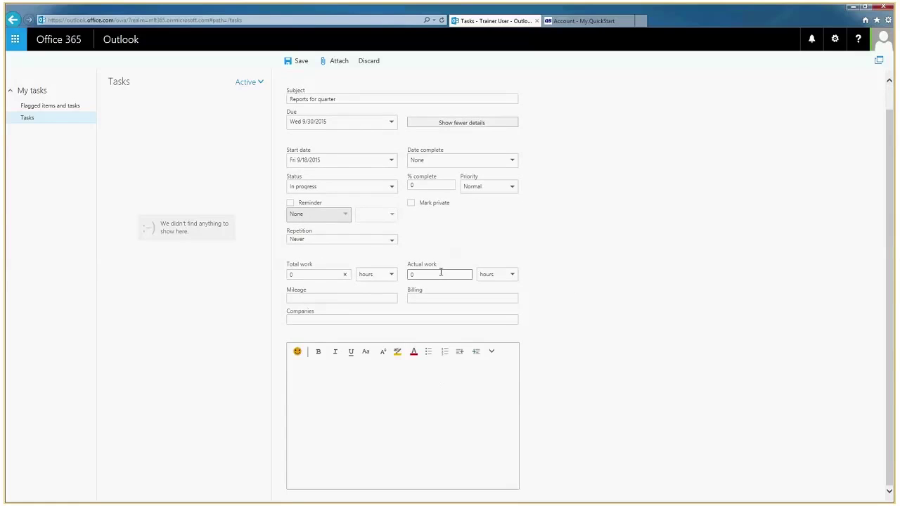
{"action": "left_click", "coordinate": [415, 299]}
{"action": "left_click", "coordinate": [309, 320]}
{"action": "left_click", "coordinate": [556, 335]}
{"action": "scroll", "coordinate": [554, 335], "scroll_direction": "up", "scroll_amount": 1}
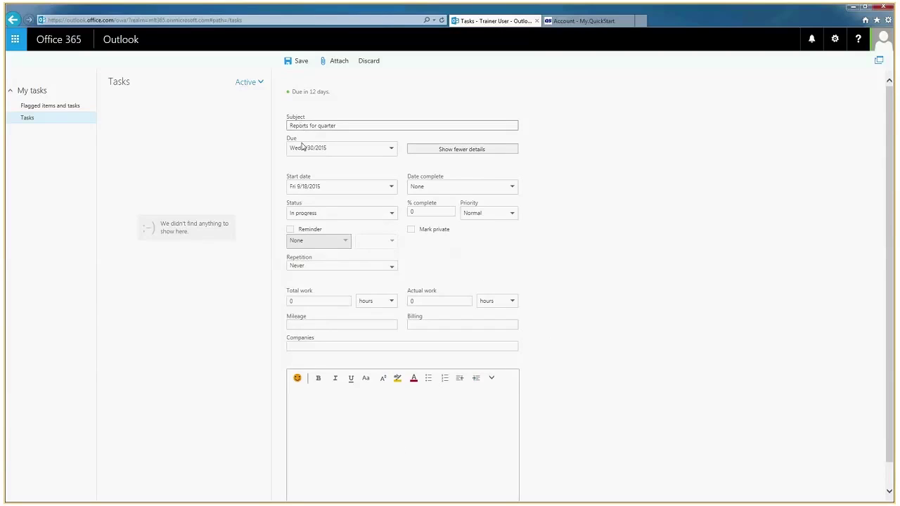
{"action": "left_click", "coordinate": [289, 62]}
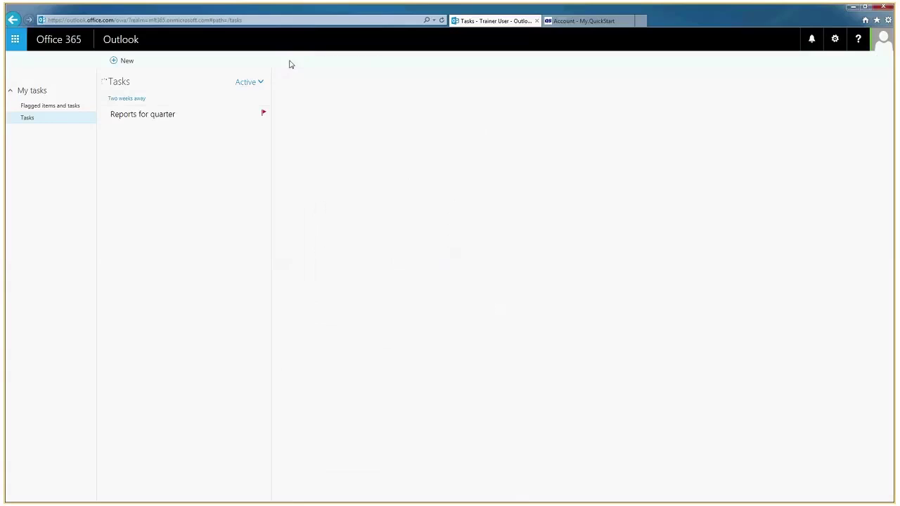
View the Reports for quarter task and its flag among the Flagged items and tasks
{"action": "left_click", "coordinate": [26, 92]}
{"action": "left_click", "coordinate": [25, 93]}
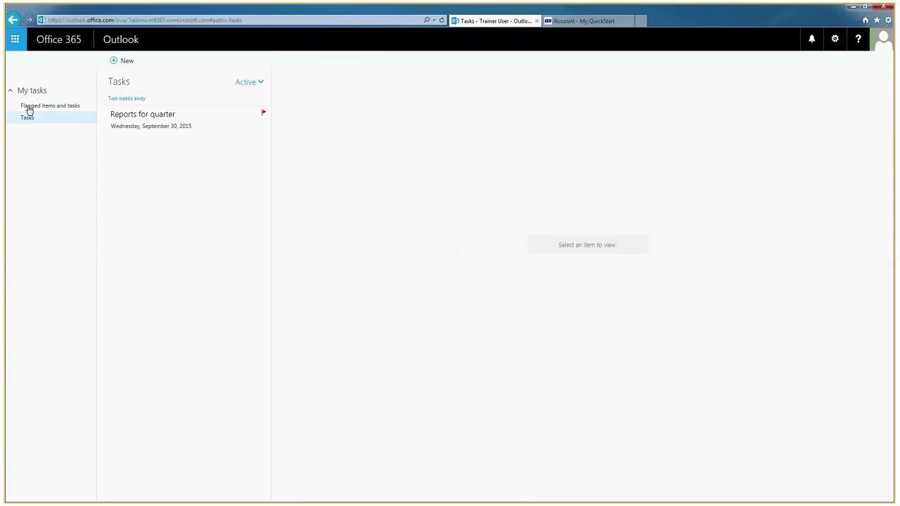
{"action": "left_click", "coordinate": [28, 107]}
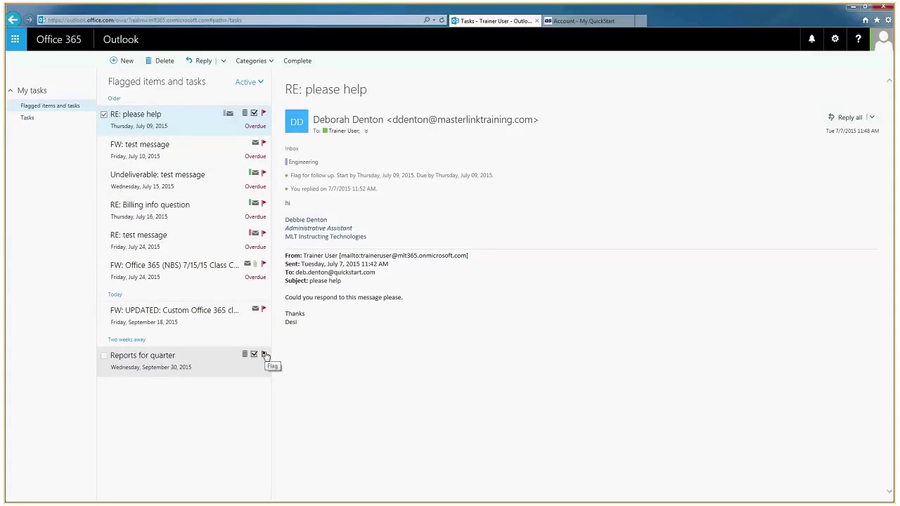
{"action": "left_click", "coordinate": [265, 355]}
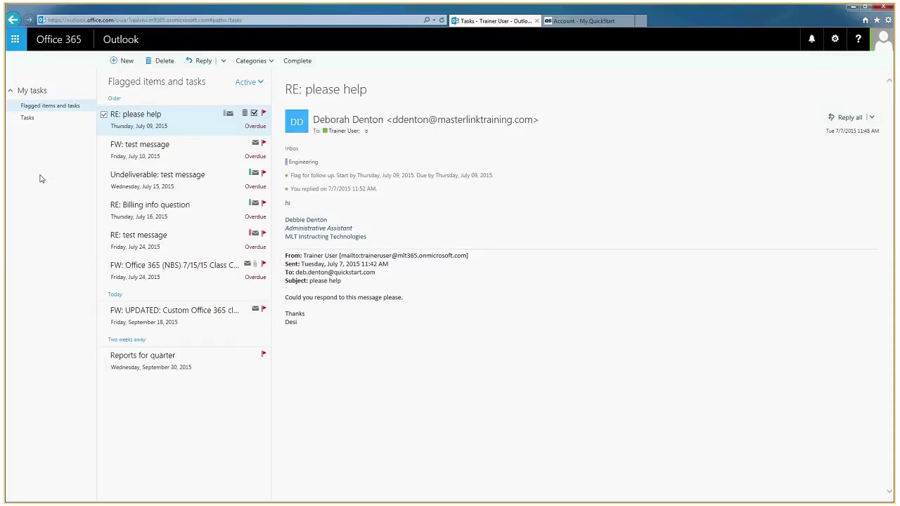
Open the Reports for quarter task for editing from the Tasks list and view the available categories
{"action": "left_click", "coordinate": [31, 119]}
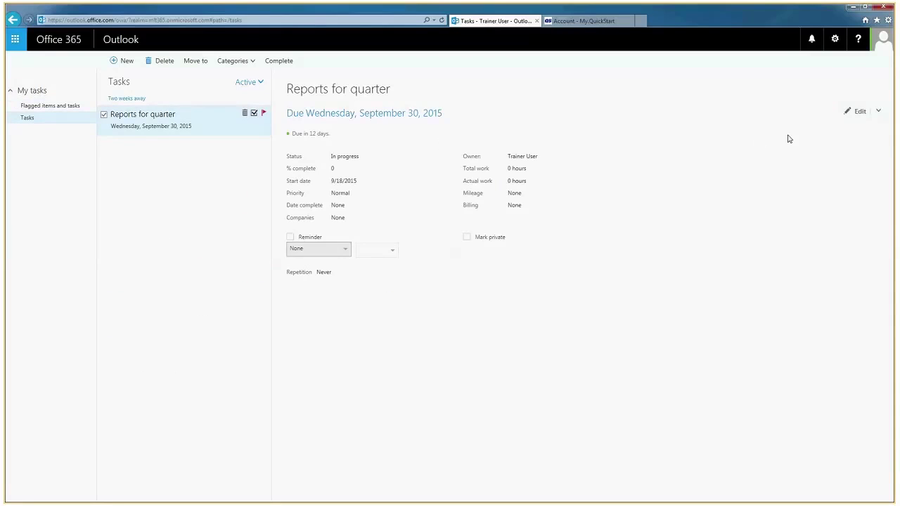
{"action": "left_click", "coordinate": [848, 115]}
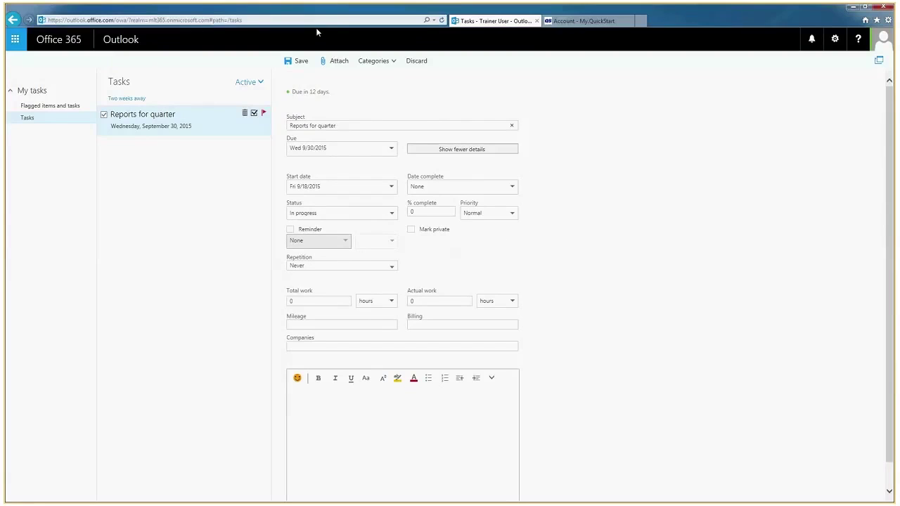
{"action": "left_click", "coordinate": [393, 62]}
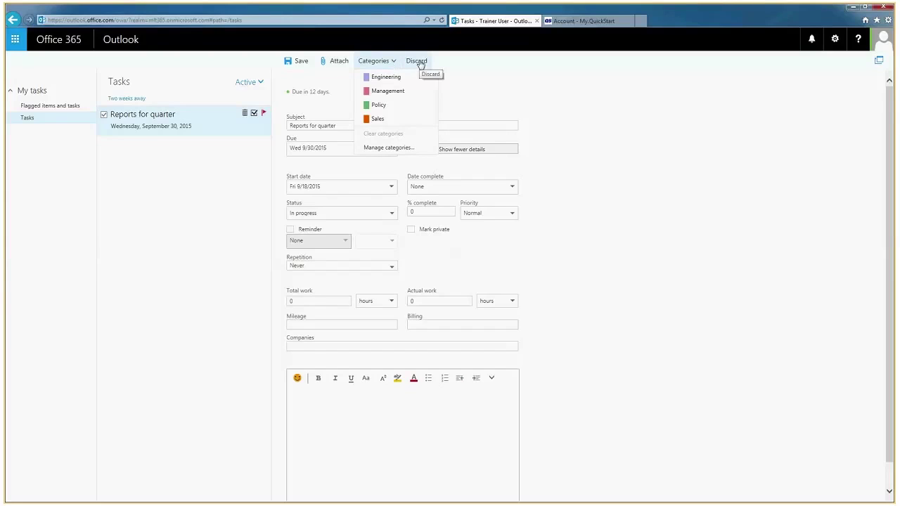
Show the Office 365 app launcher and minimize the browser window
{"action": "left_click", "coordinate": [16, 42]}
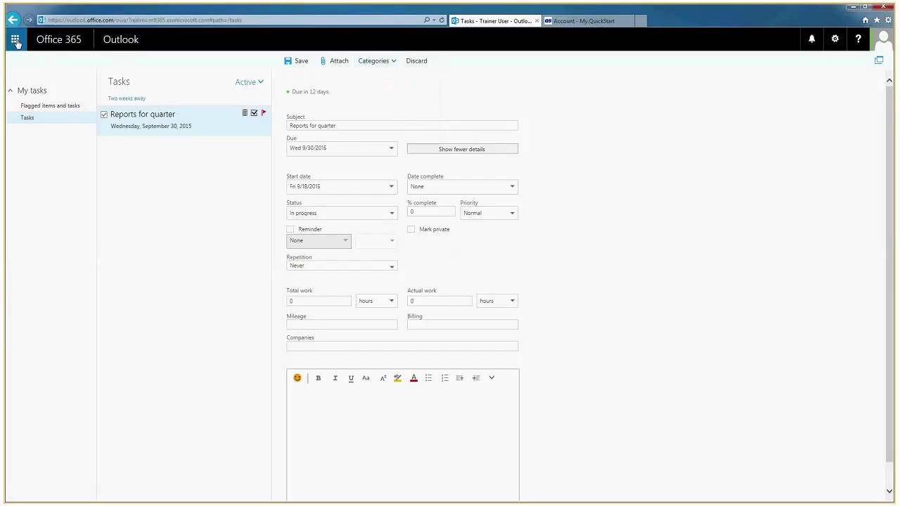
{"action": "left_click", "coordinate": [15, 42]}
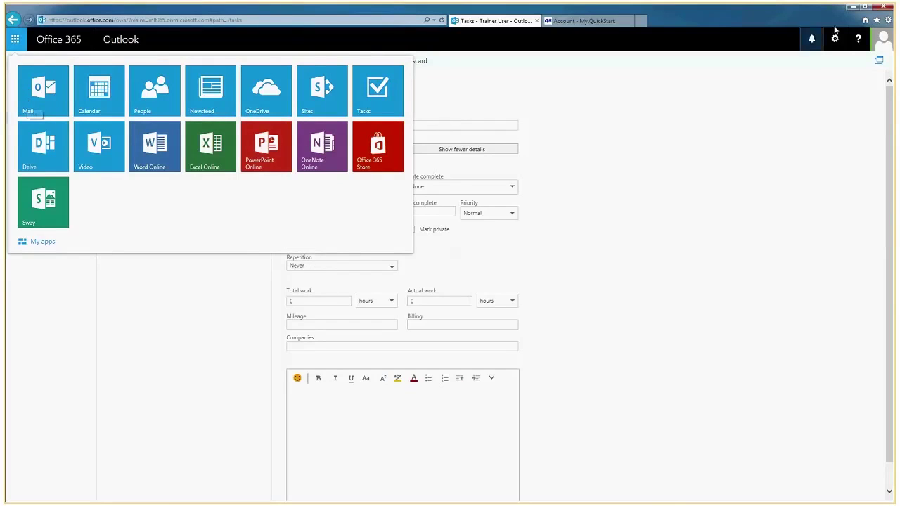
{"action": "left_click", "coordinate": [852, 8]}
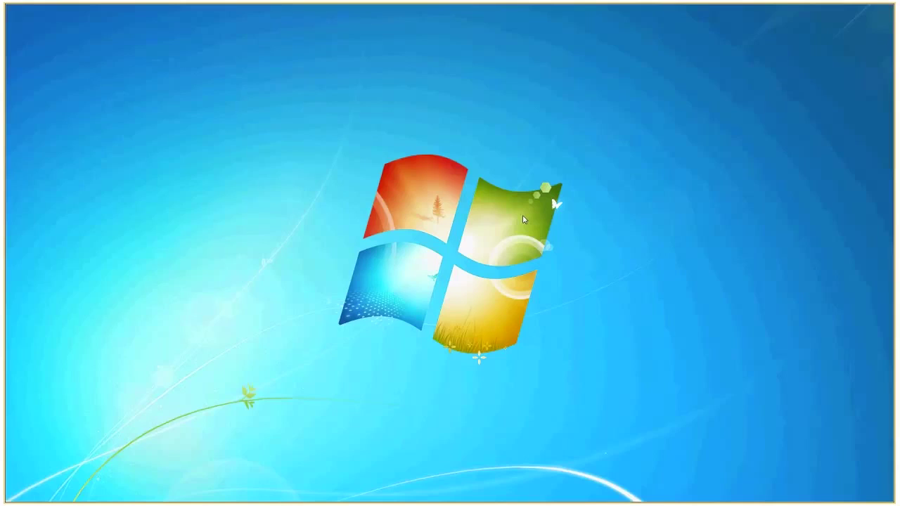